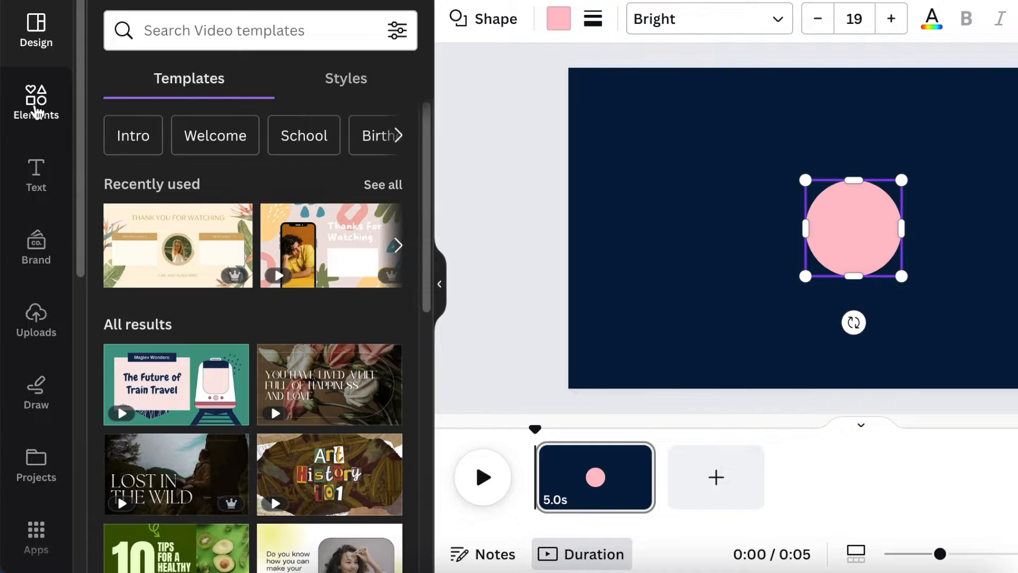
Shrink the pink circle and move it toward the lower left of the page.
{"action": "left_click_drag", "start_coordinate": [895, 196], "coordinate": [841, 264]}
{"action": "left_click_drag", "start_coordinate": [836, 320], "coordinate": [678, 367]}
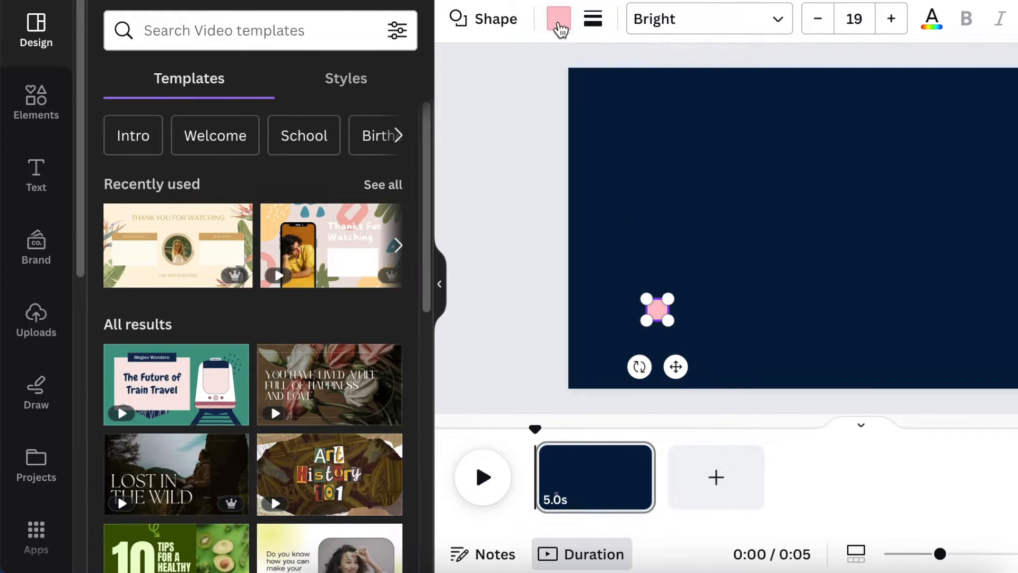
Change the circle's fill colour to white.
{"action": "left_click", "coordinate": [562, 24]}
{"action": "left_click", "coordinate": [171, 449]}
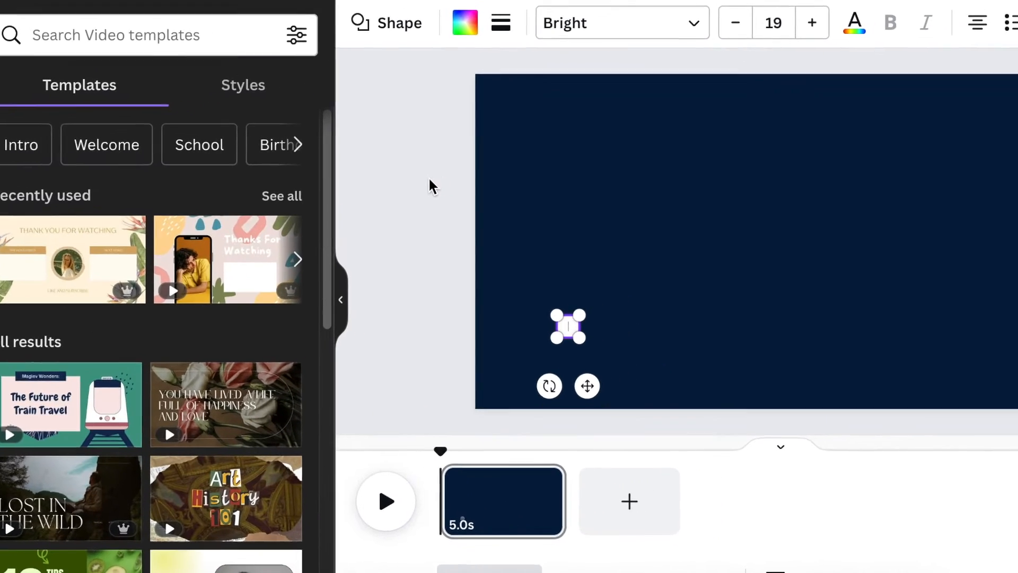
{"action": "left_click", "coordinate": [430, 178]}
{"action": "left_click", "coordinate": [569, 328]}
{"action": "key", "text": "Escape"}
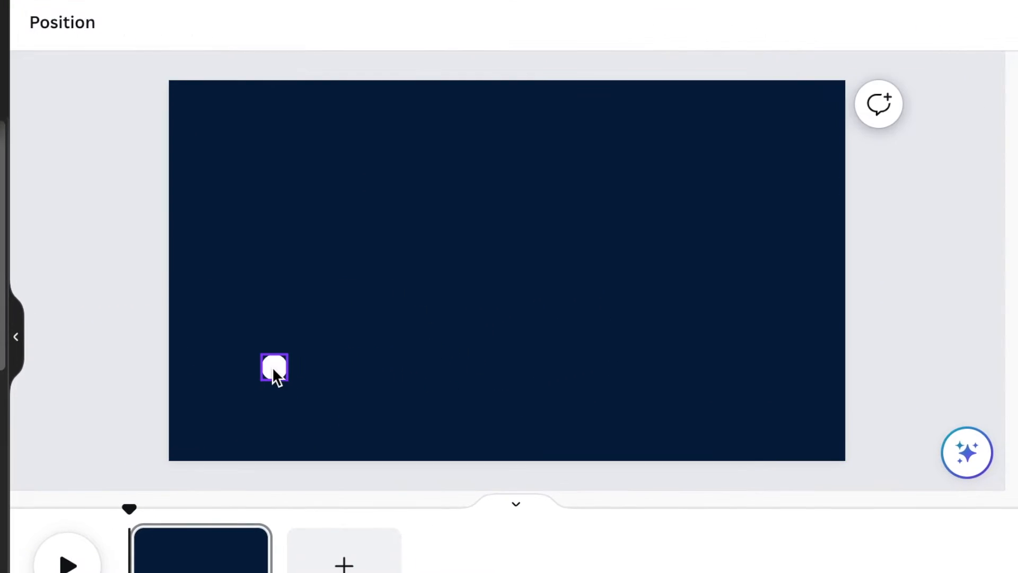
Apply the Pulse motion effect to the circle and raise its intensity.
{"action": "left_click", "coordinate": [273, 367]}
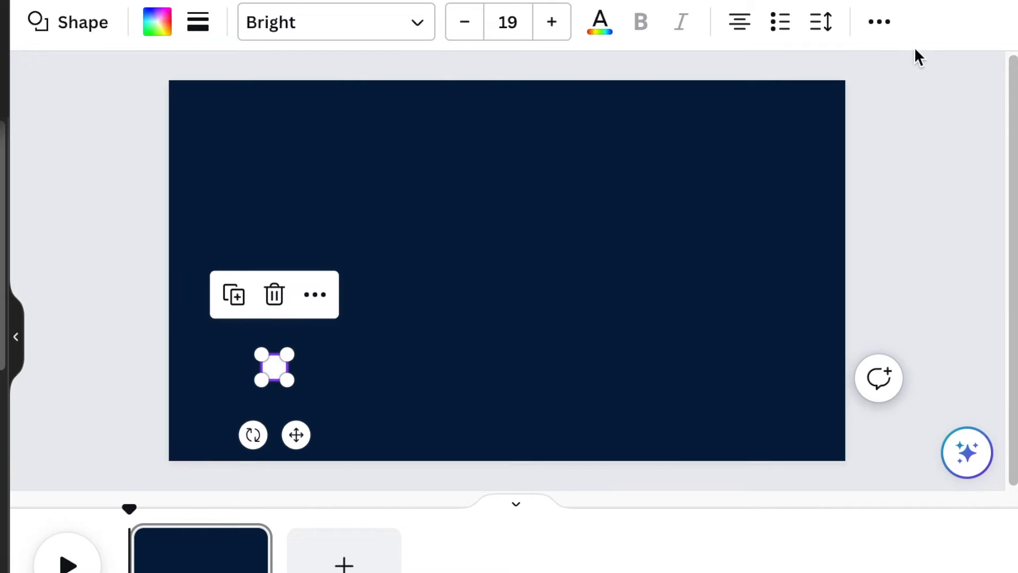
{"action": "left_click", "coordinate": [881, 23]}
{"action": "left_click", "coordinate": [643, 82]}
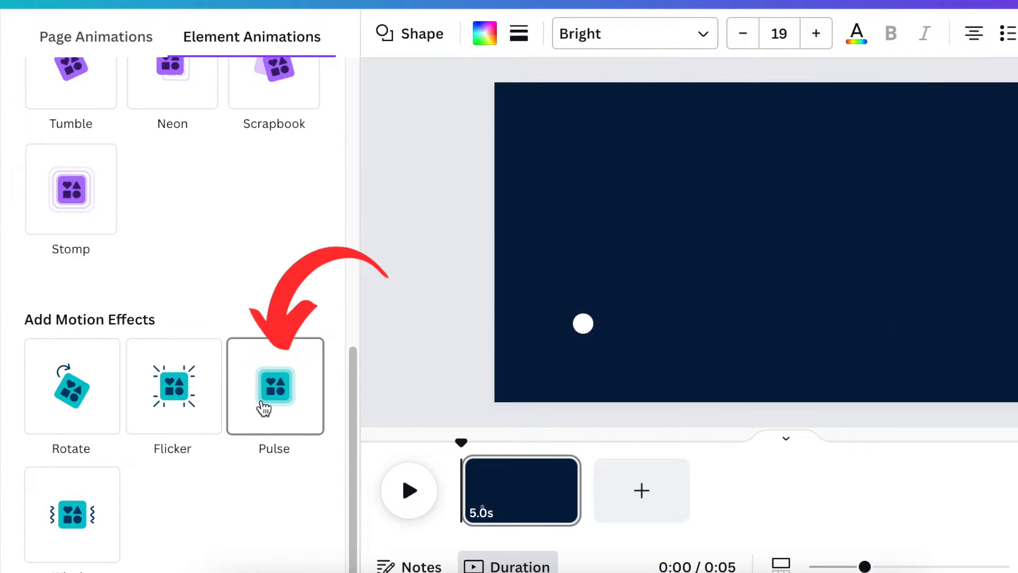
{"action": "left_click", "coordinate": [263, 408]}
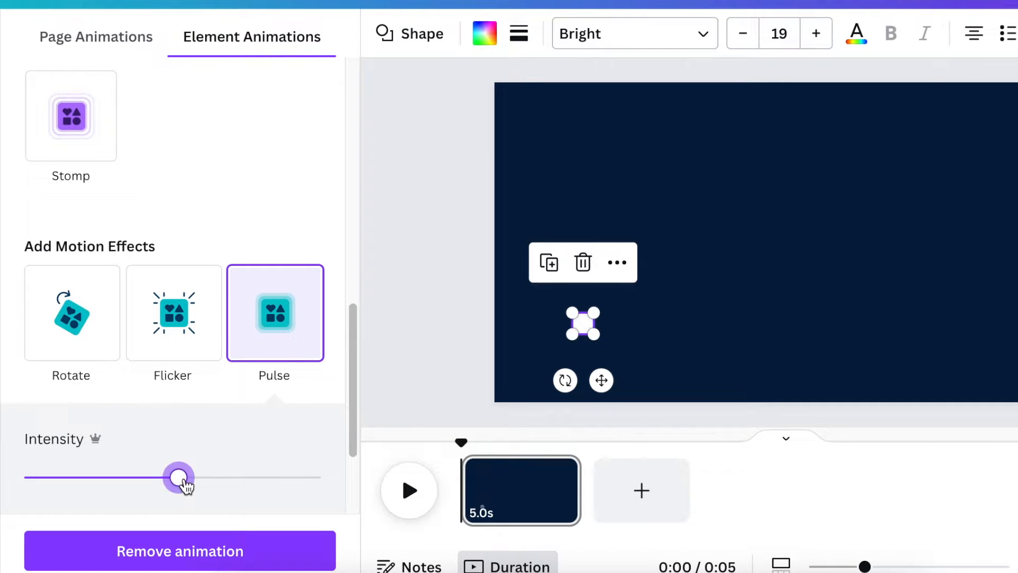
{"action": "left_click_drag", "start_coordinate": [195, 484], "coordinate": [223, 489]}
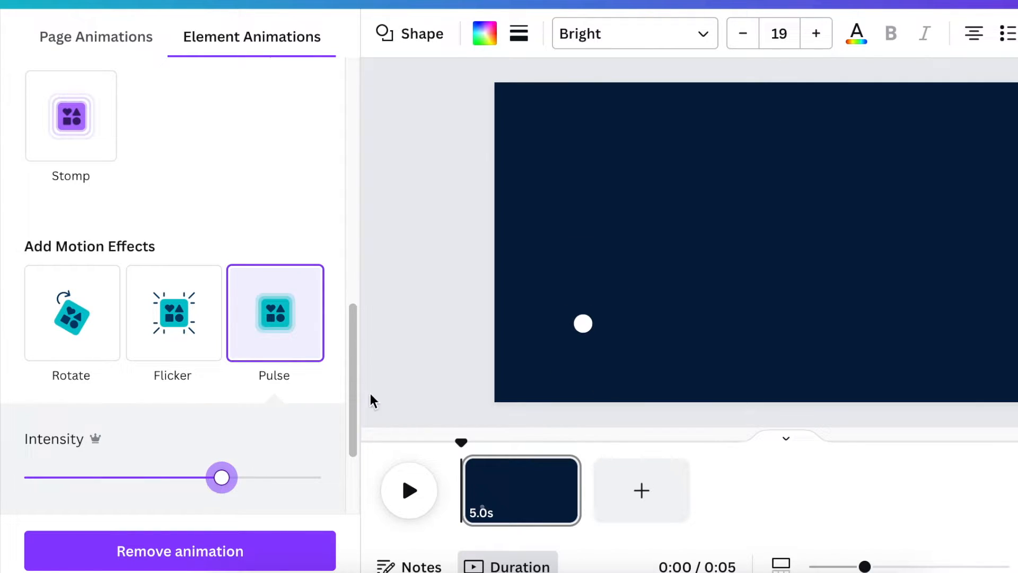
Trim the first page's duration to 3.3s and add a second page.
{"action": "left_click", "coordinate": [527, 488]}
{"action": "left_click_drag", "start_coordinate": [569, 480], "coordinate": [540, 501]}
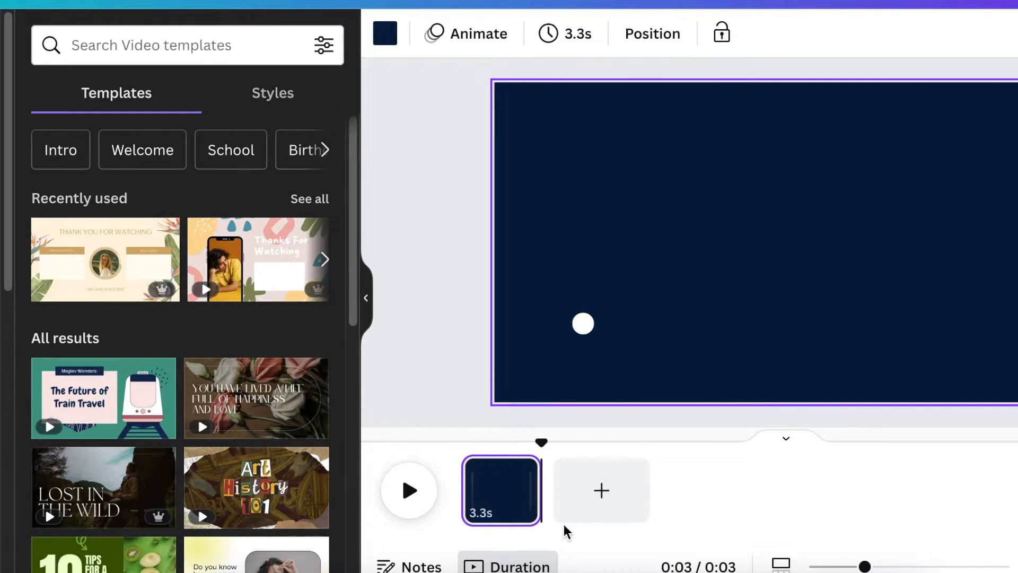
{"action": "left_click", "coordinate": [603, 504]}
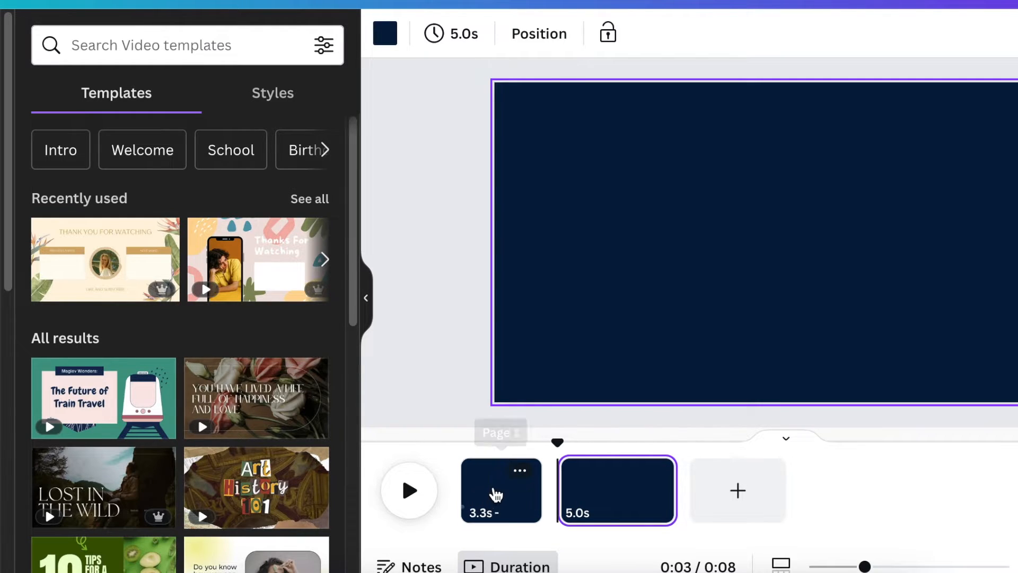
Select the circle on the first page and play a preview of the animation.
{"action": "left_click", "coordinate": [493, 490]}
{"action": "left_click", "coordinate": [584, 325]}
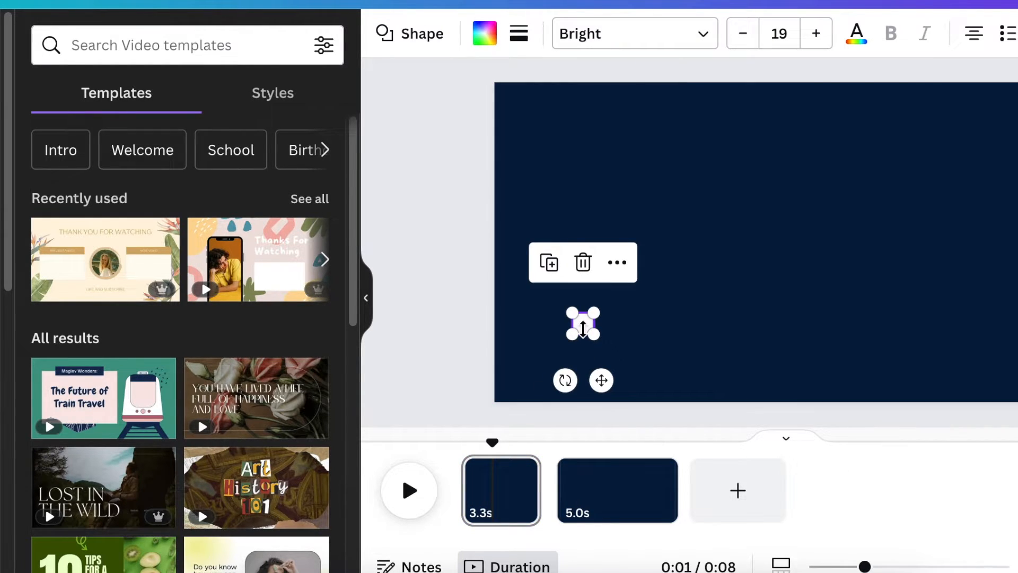
{"action": "left_click", "coordinate": [645, 460]}
{"action": "left_click", "coordinate": [479, 451]}
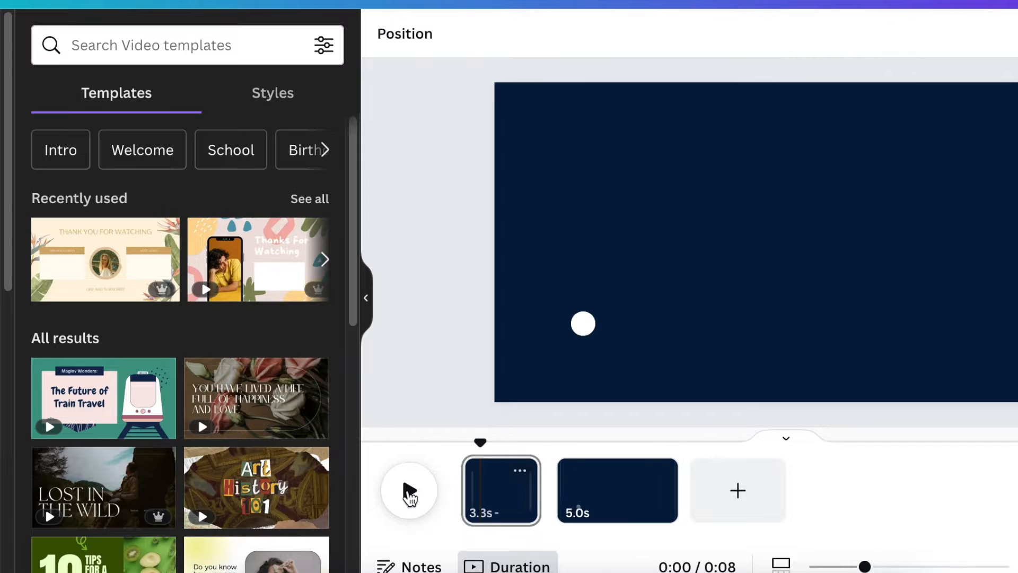
{"action": "left_click", "coordinate": [410, 493]}
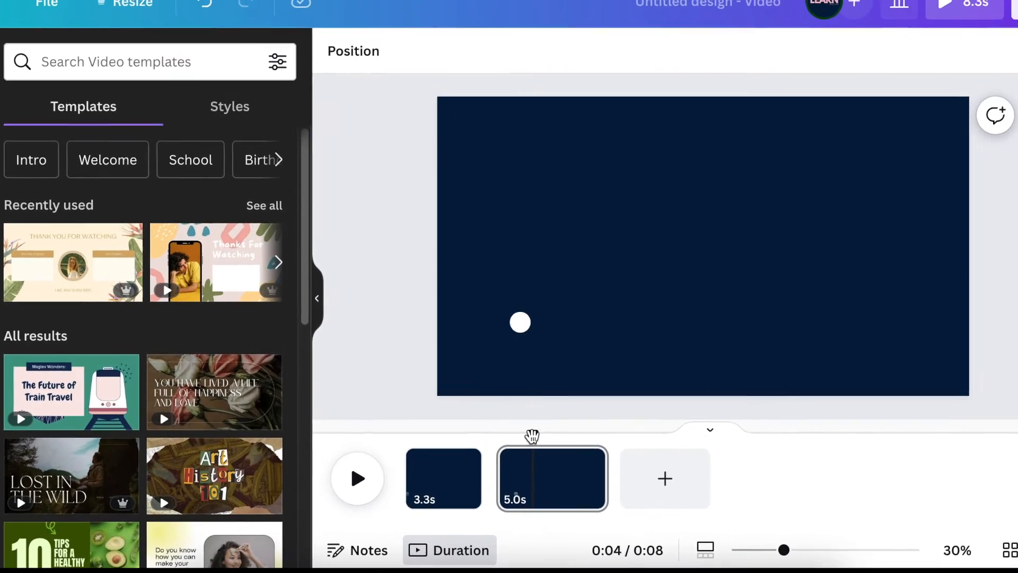
Remove the Pulse animation from the circle on the second page.
{"action": "left_click", "coordinate": [521, 321]}
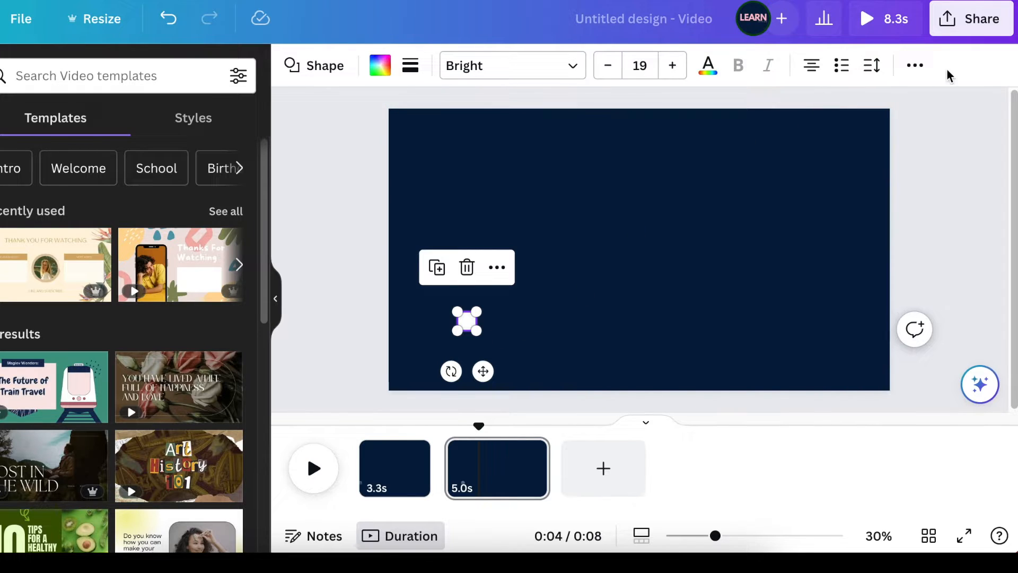
{"action": "left_click", "coordinate": [916, 67]}
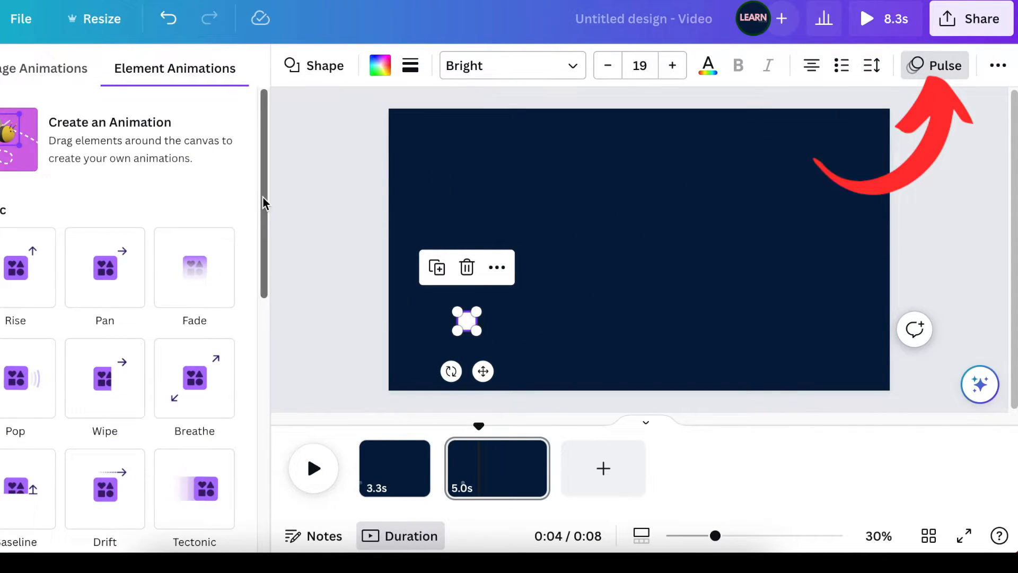
{"action": "left_click_drag", "start_coordinate": [263, 203], "coordinate": [260, 512]}
{"action": "left_click", "coordinate": [201, 385]}
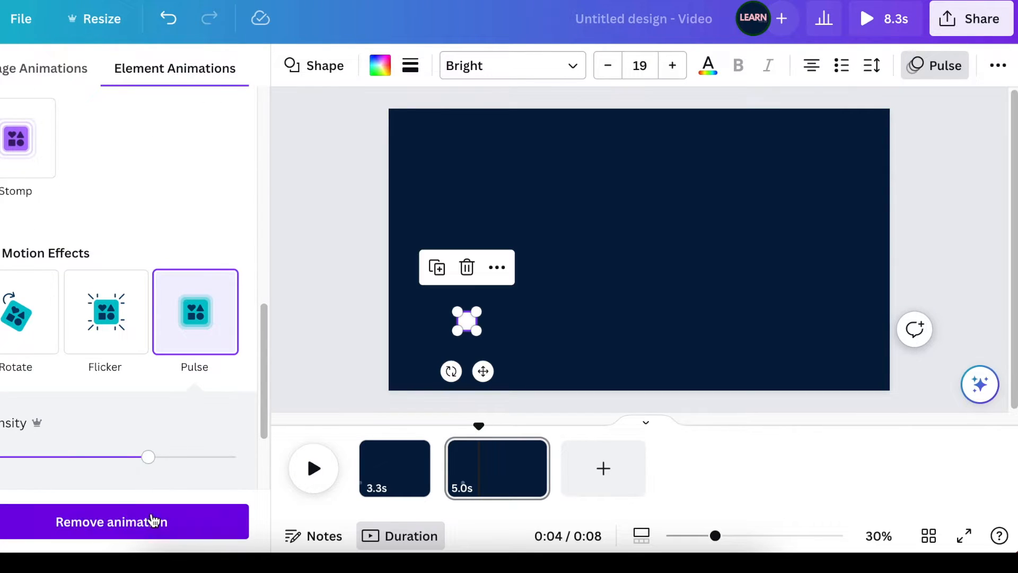
{"action": "left_click", "coordinate": [153, 518]}
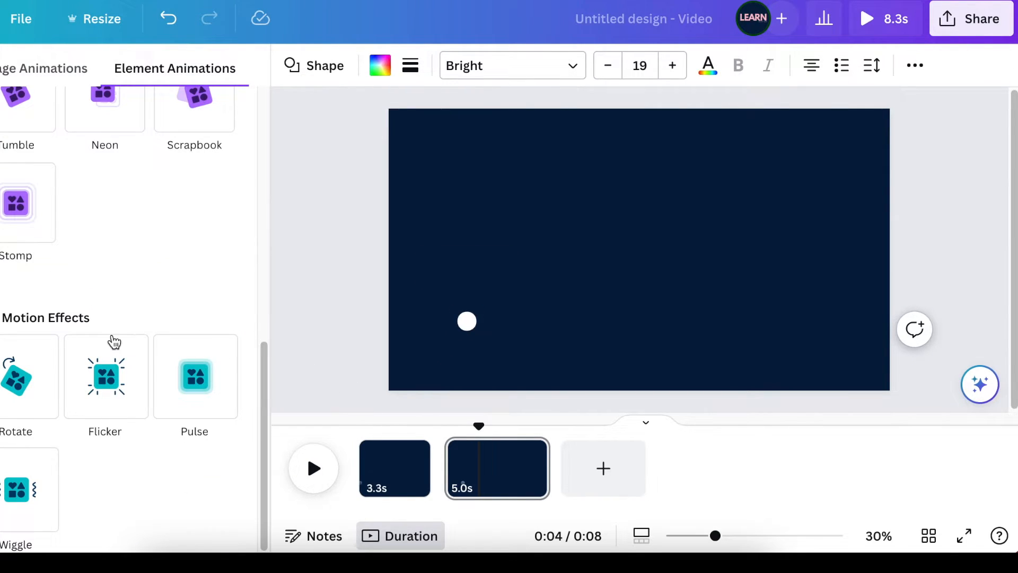
Create a custom animation by dragging the circle along a looping path across the second page.
{"action": "left_click", "coordinate": [499, 345]}
{"action": "left_click", "coordinate": [468, 322]}
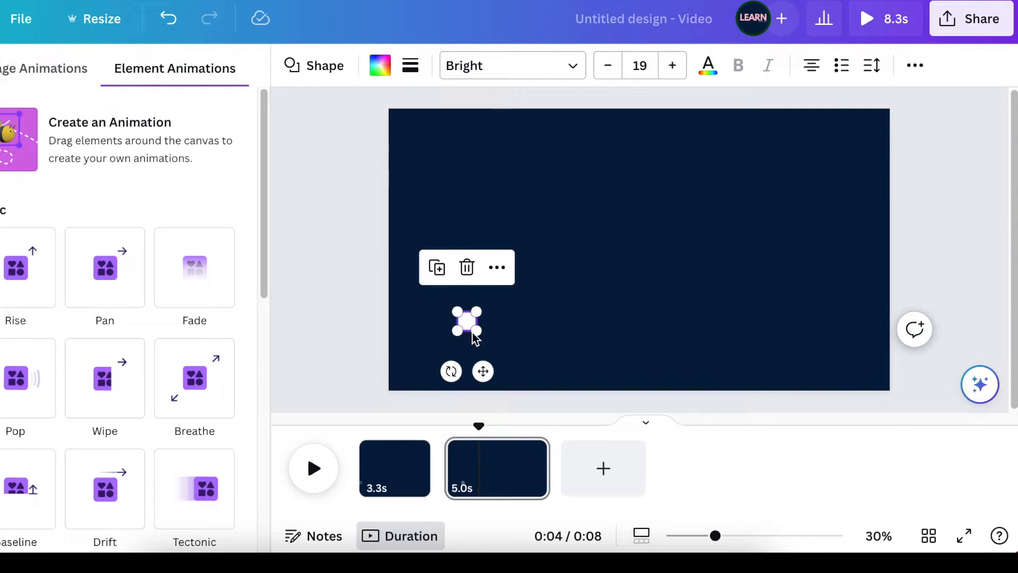
{"action": "left_click", "coordinate": [123, 138]}
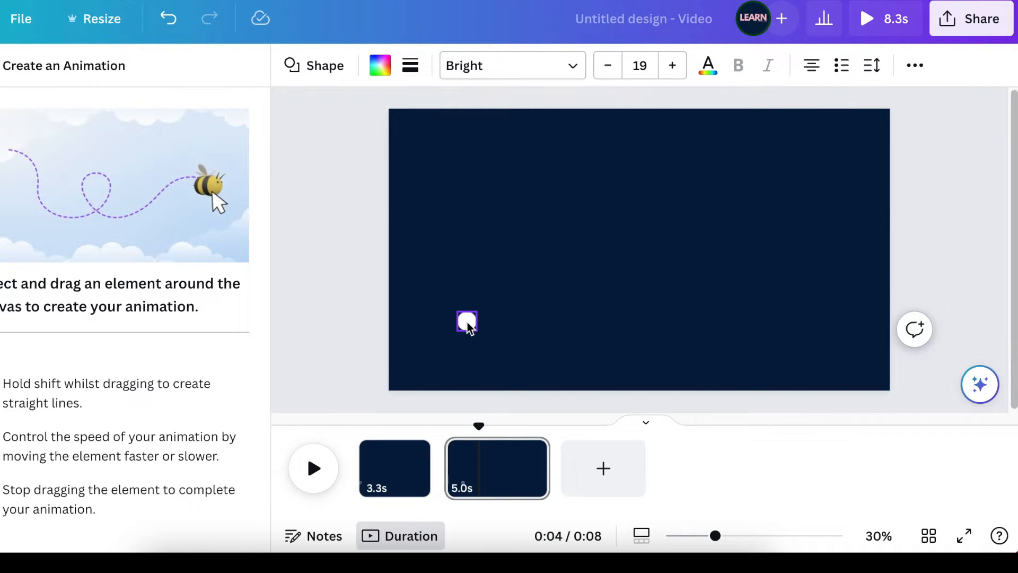
{"action": "mouse_move", "coordinate": [584, 267]}
{"action": "left_mouse_down"}
{"action": "mouse_move", "coordinate": [597, 346]}
{"action": "mouse_move", "coordinate": [563, 307]}
{"action": "mouse_move", "coordinate": [578, 272]}
{"action": "left_mouse_up"}
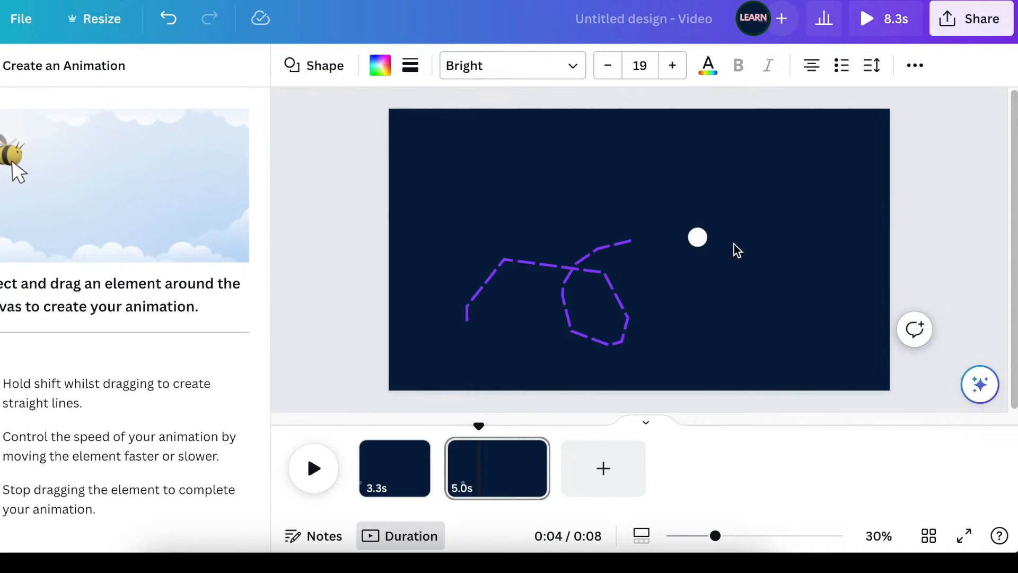
{"action": "mouse_move", "coordinate": [818, 337]}
{"action": "left_mouse_down"}
{"action": "mouse_move", "coordinate": [838, 342]}
{"action": "mouse_move", "coordinate": [873, 278]}
{"action": "mouse_move", "coordinate": [955, 216]}
{"action": "left_mouse_up"}
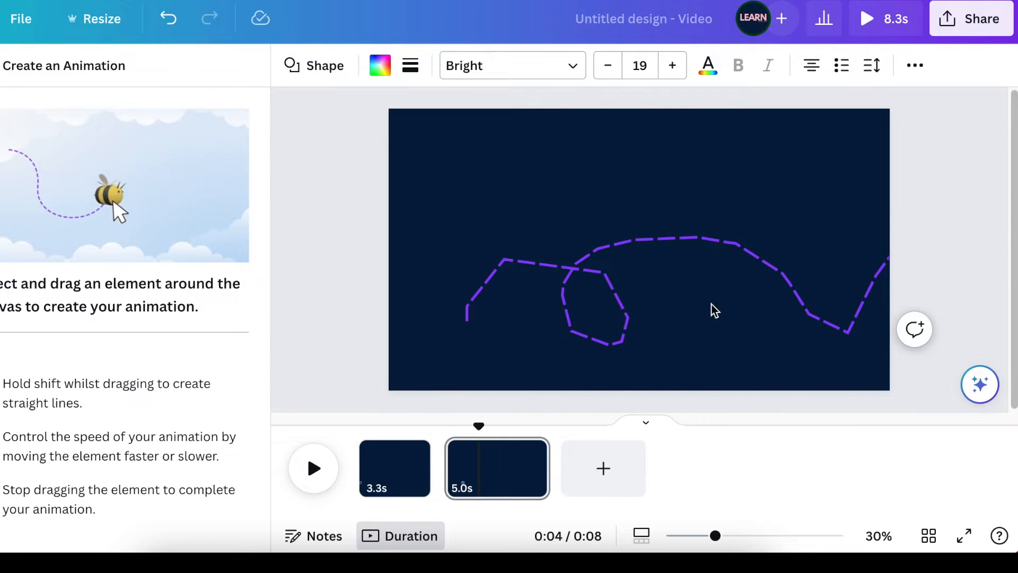
{"action": "left_click", "coordinate": [584, 331]}
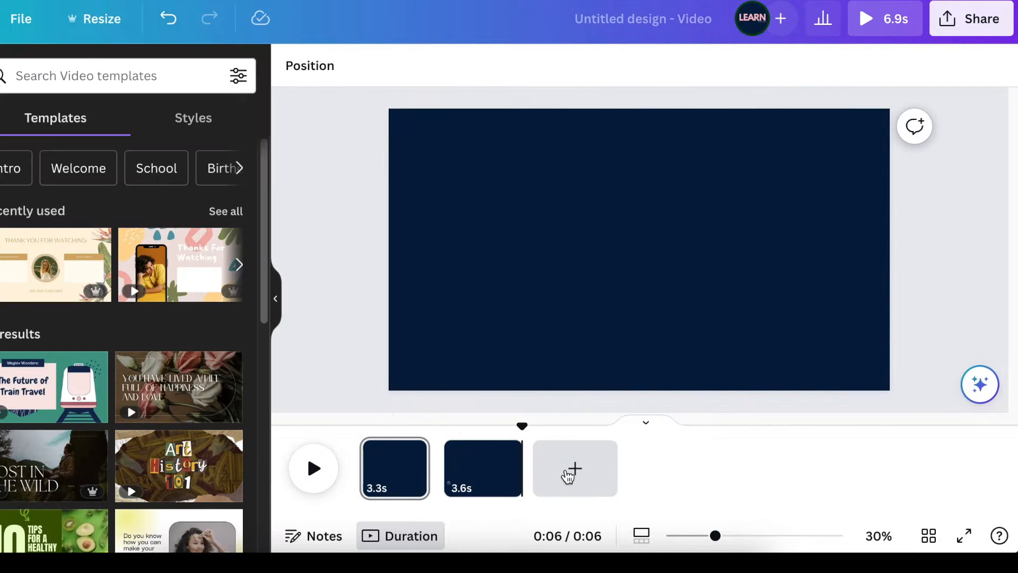
Add a third page and search elements for confetti fun.
{"action": "left_click", "coordinate": [579, 475]}
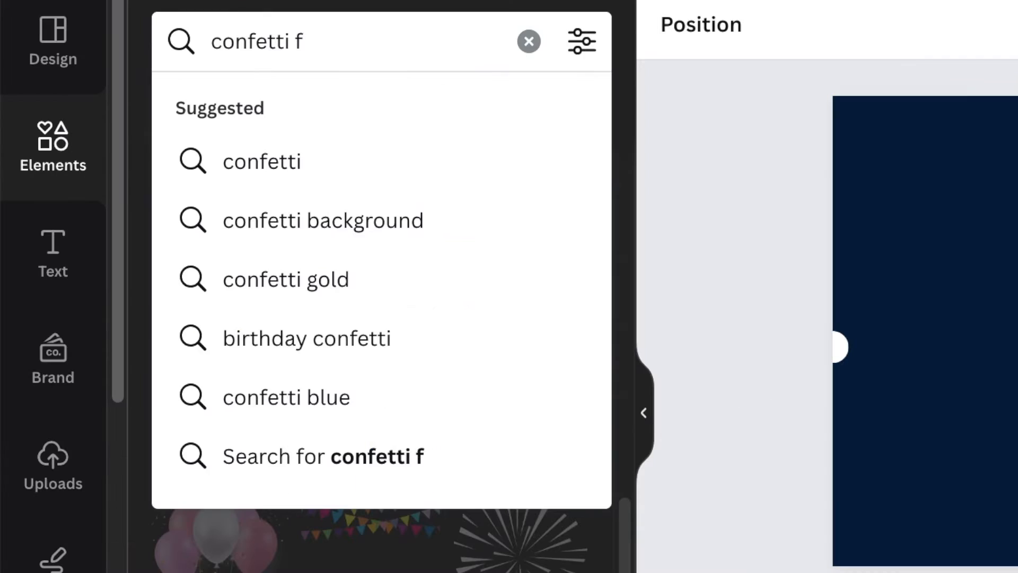
{"action": "type", "text": "un"}
{"action": "key", "text": "Return"}
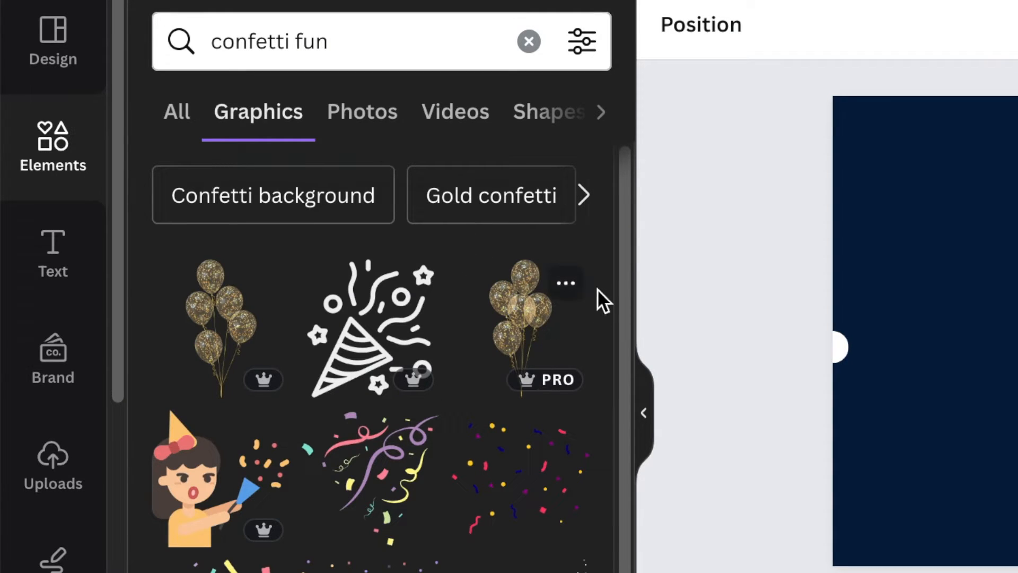
Insert the multicoloured dots confetti graphic onto the third page.
{"action": "left_click_drag", "start_coordinate": [627, 228], "coordinate": [620, 429]}
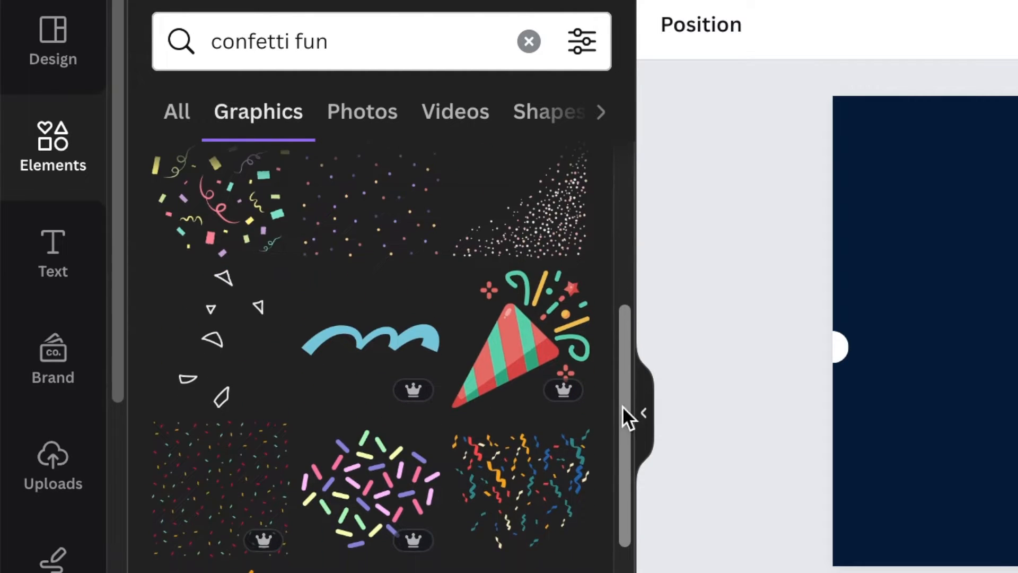
{"action": "left_click_drag", "start_coordinate": [631, 352], "coordinate": [638, 572]}
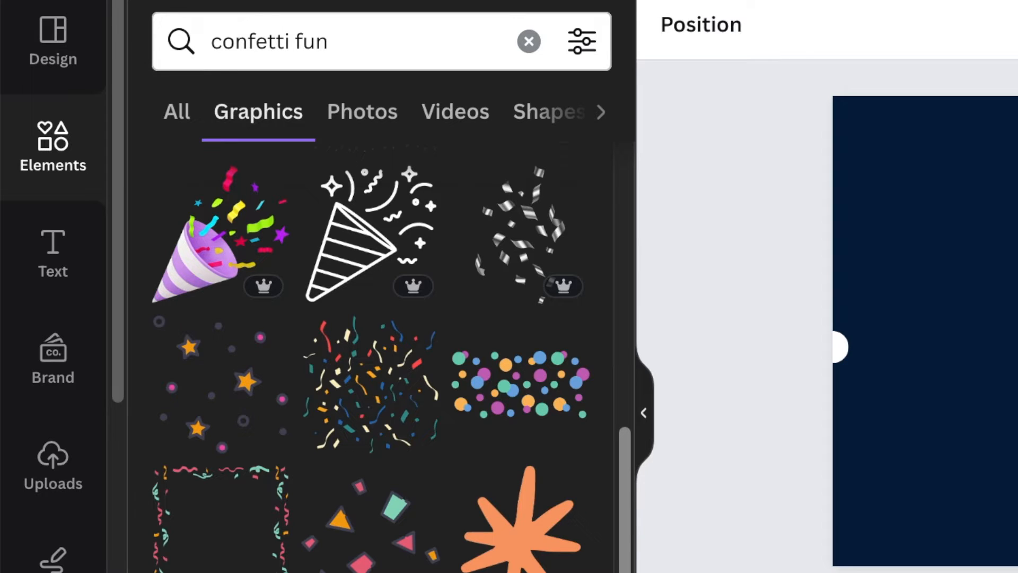
{"action": "left_click", "coordinate": [527, 391]}
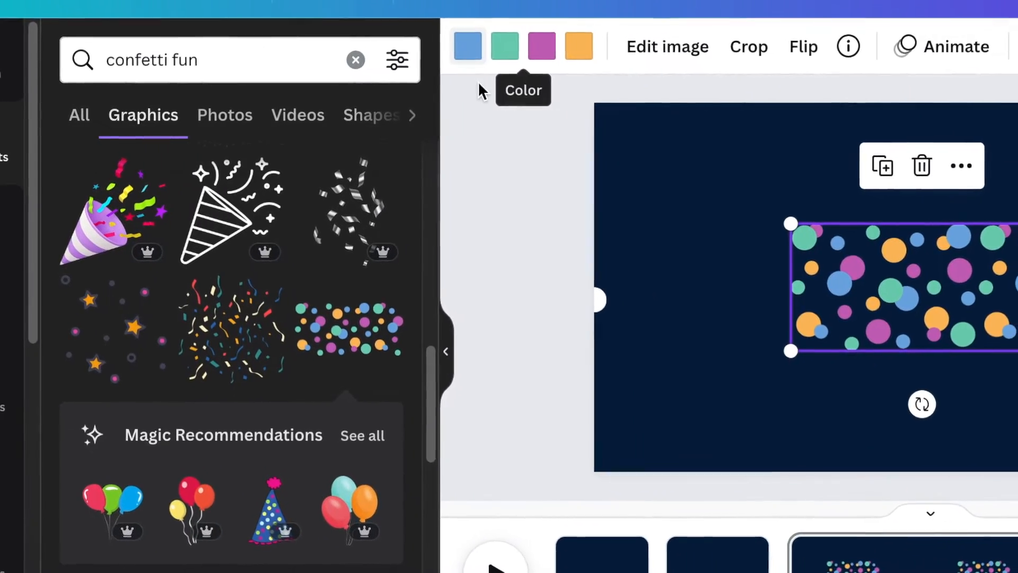
Recolour the confetti's green, purple and orange dots to pink, blue and pink.
{"action": "left_click", "coordinate": [489, 48]}
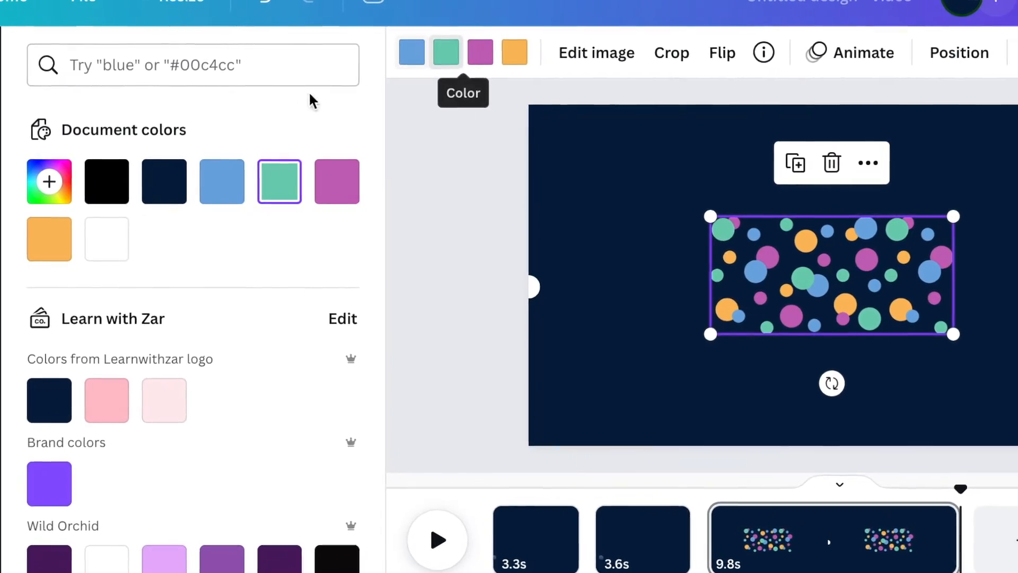
{"action": "left_click", "coordinate": [98, 394]}
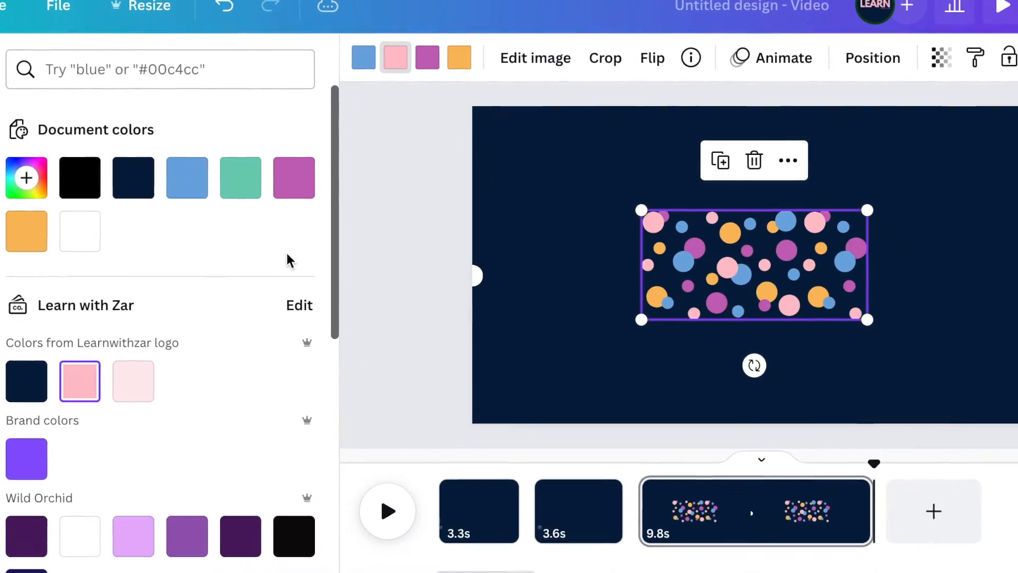
{"action": "left_click", "coordinate": [415, 59]}
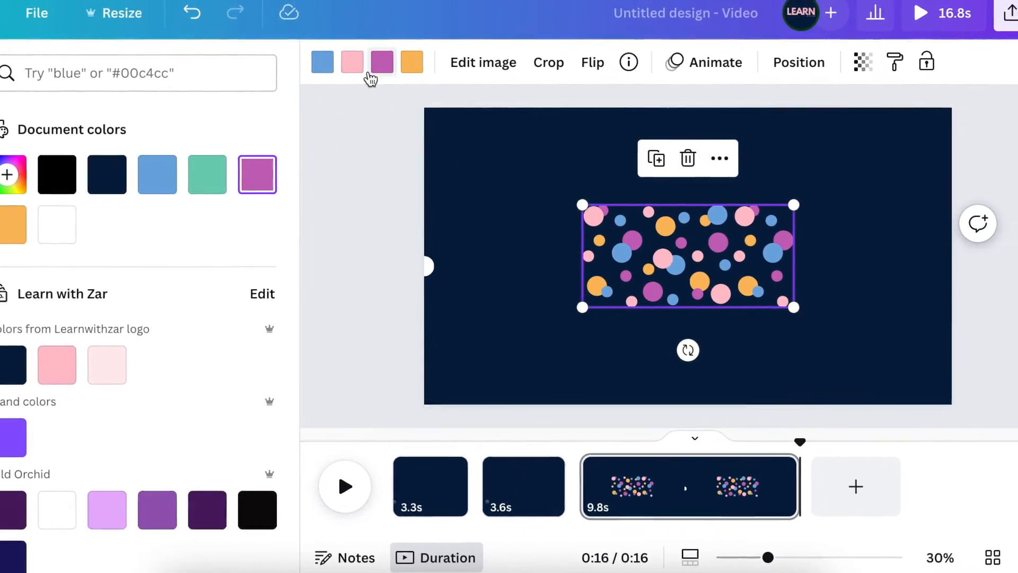
{"action": "left_click", "coordinate": [154, 182]}
{"action": "left_click", "coordinate": [403, 63]}
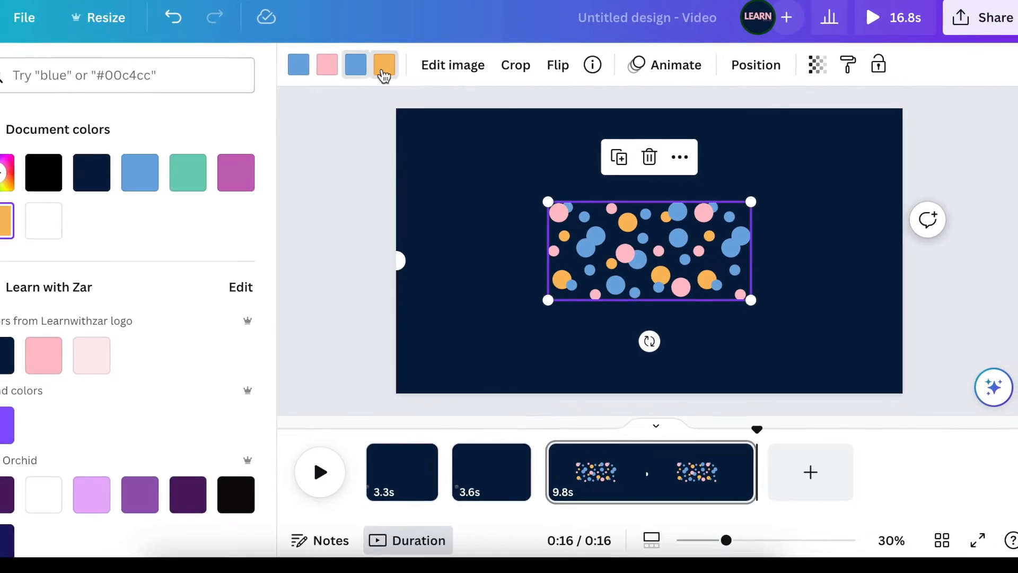
{"action": "left_click", "coordinate": [42, 353]}
Move the confetti to the top edge and duplicate it to cover the full top.
{"action": "left_click", "coordinate": [420, 257]}
{"action": "left_click_drag", "start_coordinate": [651, 241], "coordinate": [669, 121]}
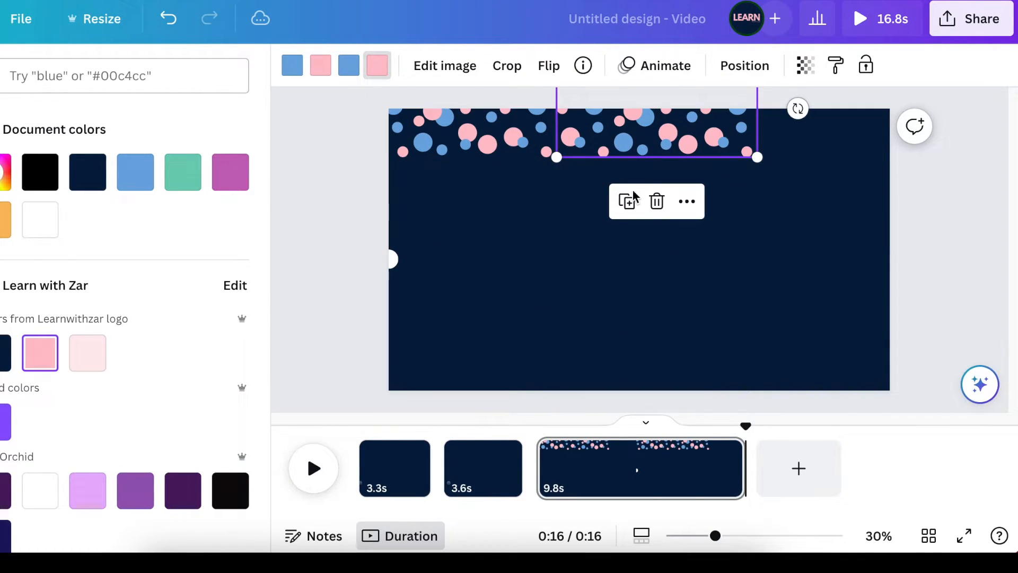
{"action": "left_click", "coordinate": [630, 199]}
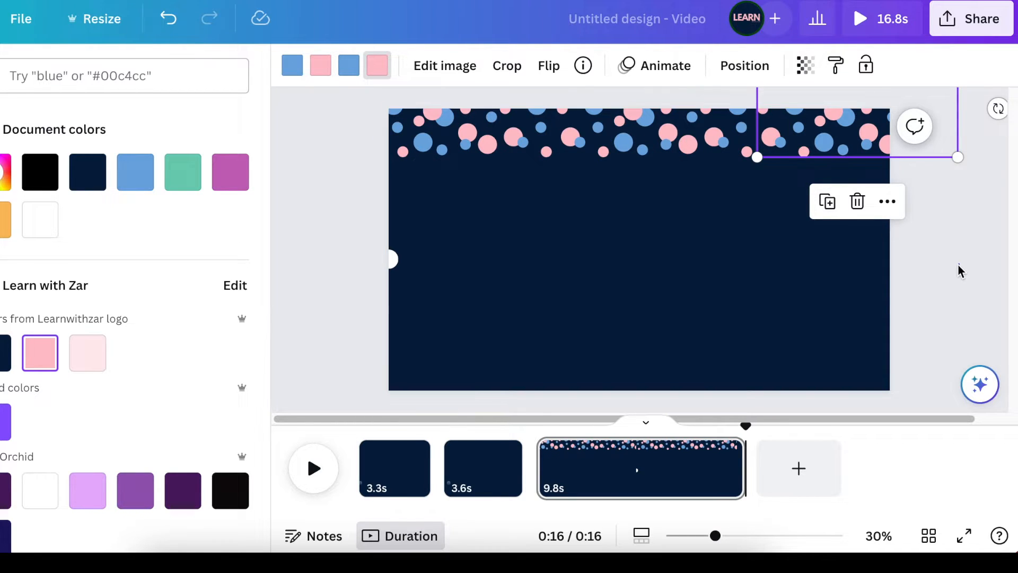
{"action": "left_click", "coordinate": [333, 163]}
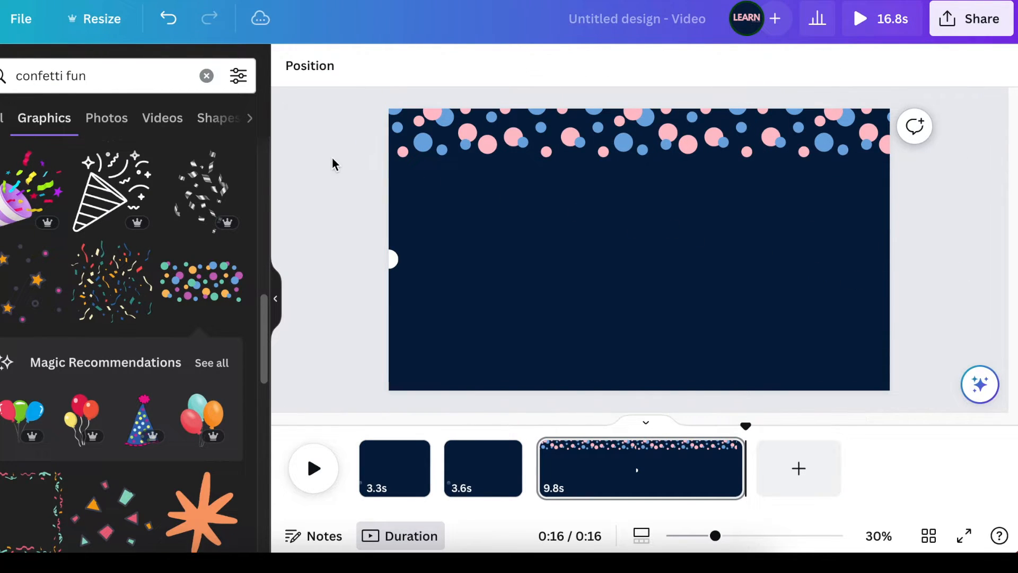
Duplicate the confetti, place the copy along the bottom edge, and clear the element search.
{"action": "left_click", "coordinate": [610, 136]}
{"action": "left_click", "coordinate": [661, 203]}
{"action": "left_click_drag", "start_coordinate": [657, 140], "coordinate": [650, 426]}
{"action": "left_click", "coordinate": [332, 268]}
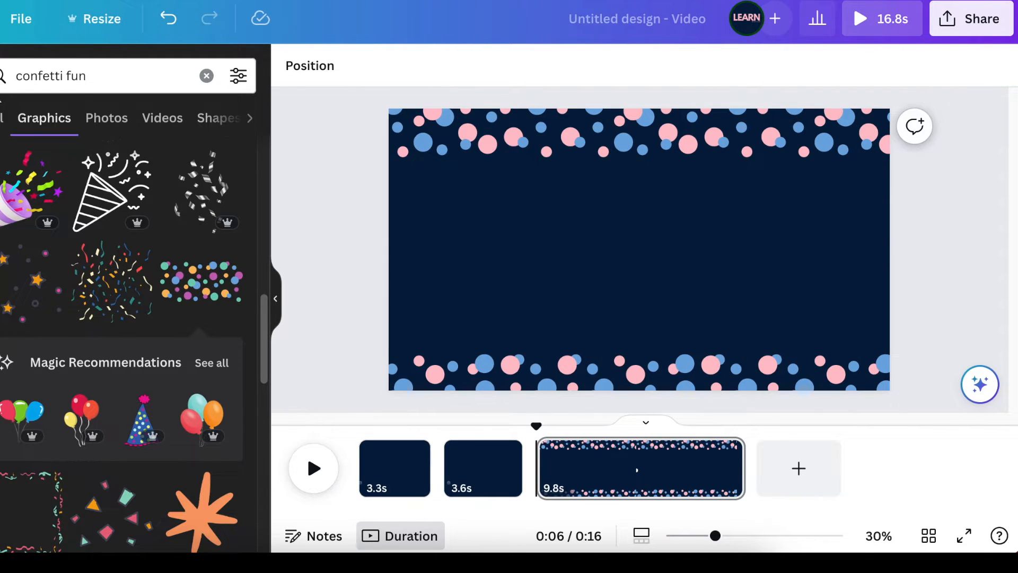
{"action": "left_click", "coordinate": [204, 74]}
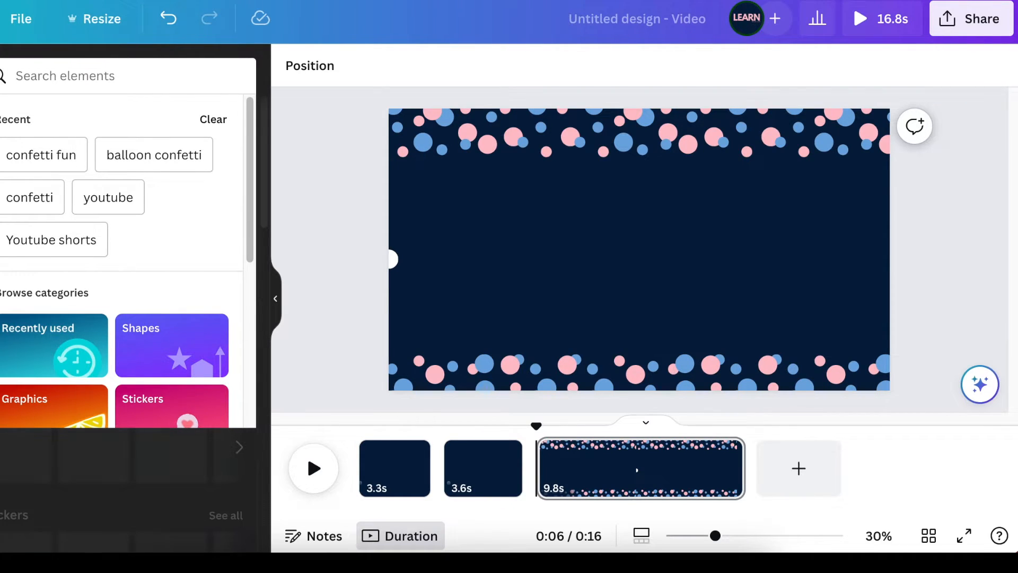
Search graphics for baby footprint and place the blue-and-pink footprints graphic in the centre of the third page.
{"action": "type", "text": "baby footprint"}
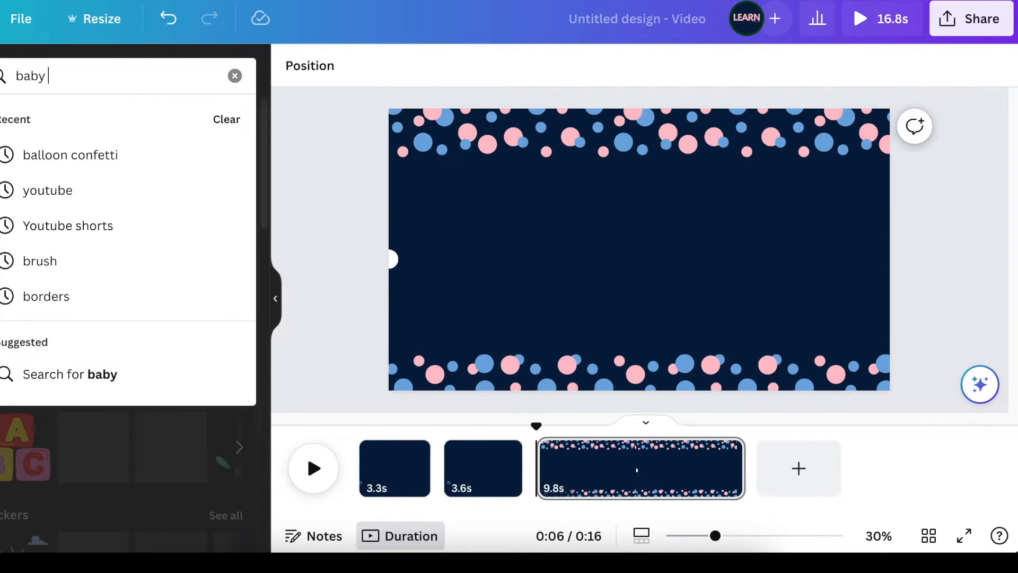
{"action": "key", "text": "Return"}
{"action": "left_click", "coordinate": [234, 222]}
{"action": "scroll", "coordinate": [234, 225], "scroll_direction": "down", "scroll_amount": 10}
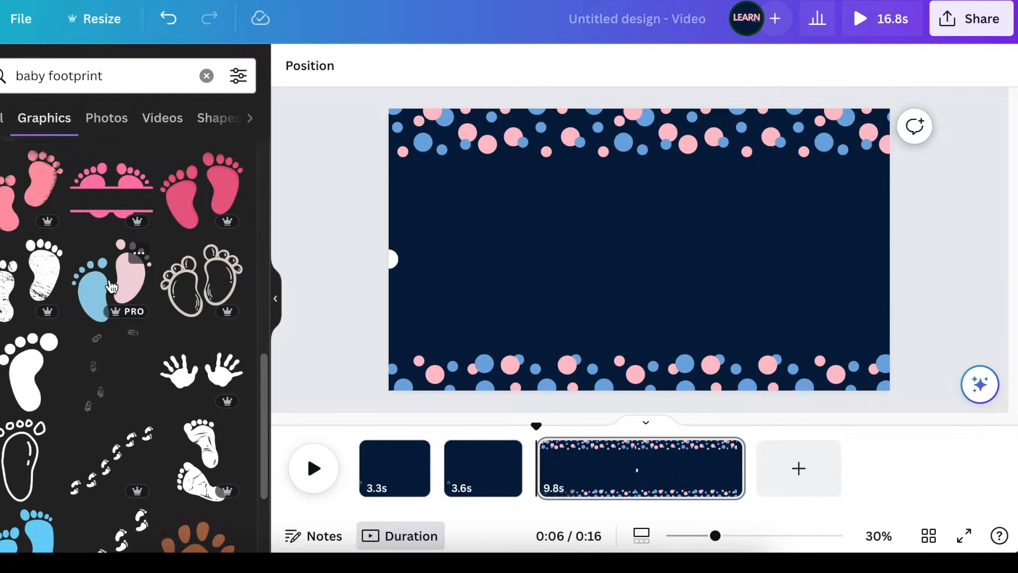
{"action": "left_click", "coordinate": [111, 286]}
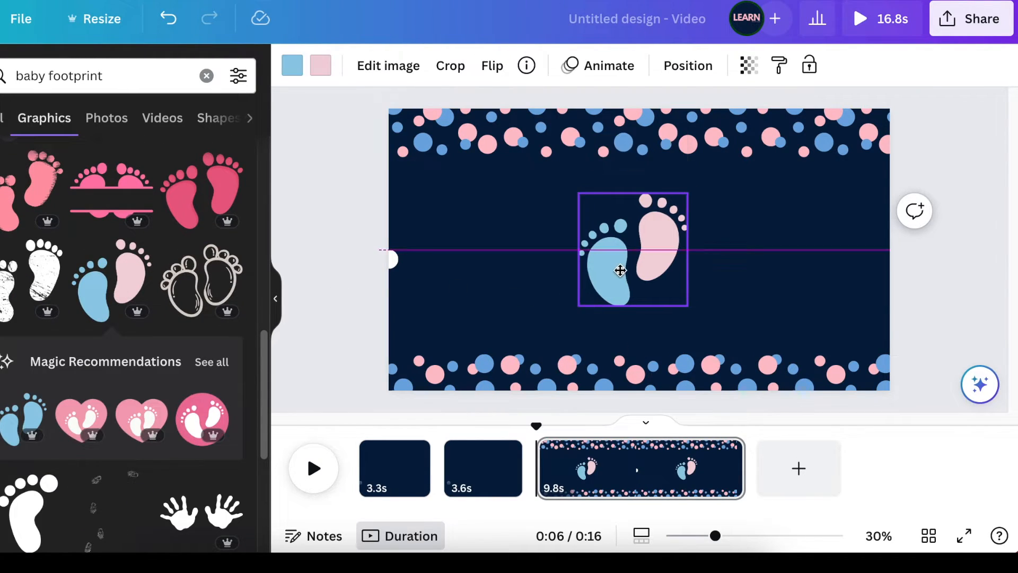
{"action": "left_click_drag", "start_coordinate": [619, 270], "coordinate": [617, 252]}
{"action": "left_click", "coordinate": [776, 288]}
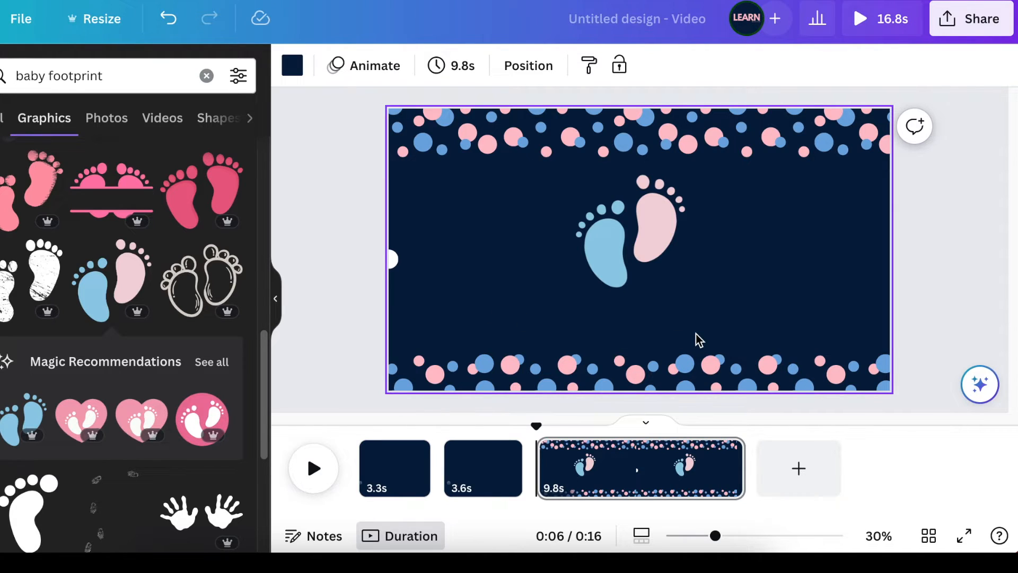
Add text below the footprints, search fonts for OPEN, and enter the line 18 AUGUST - RSVP followed by a phone number.
{"action": "key", "text": "t"}
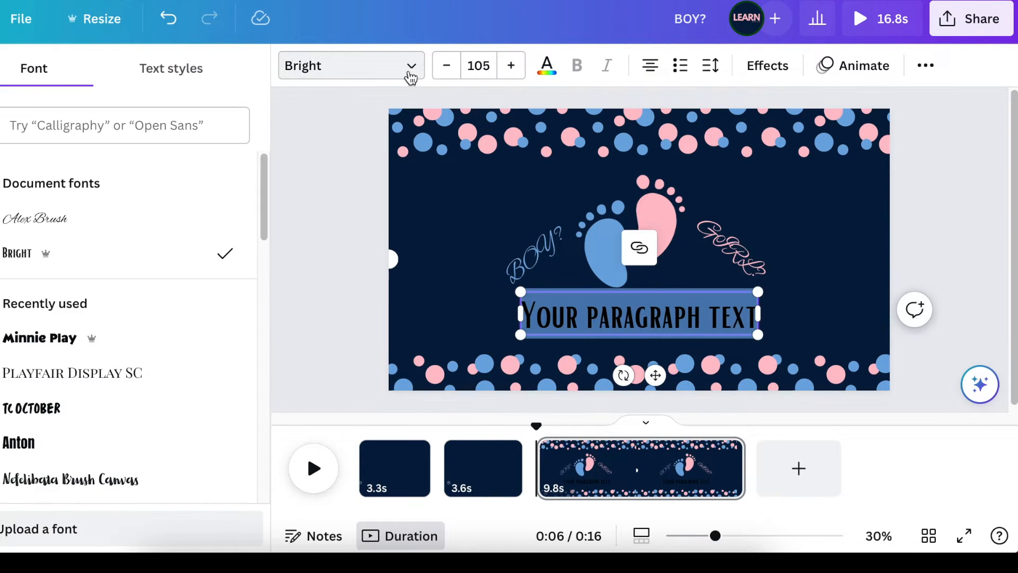
{"action": "type", "text": "OPEN"}
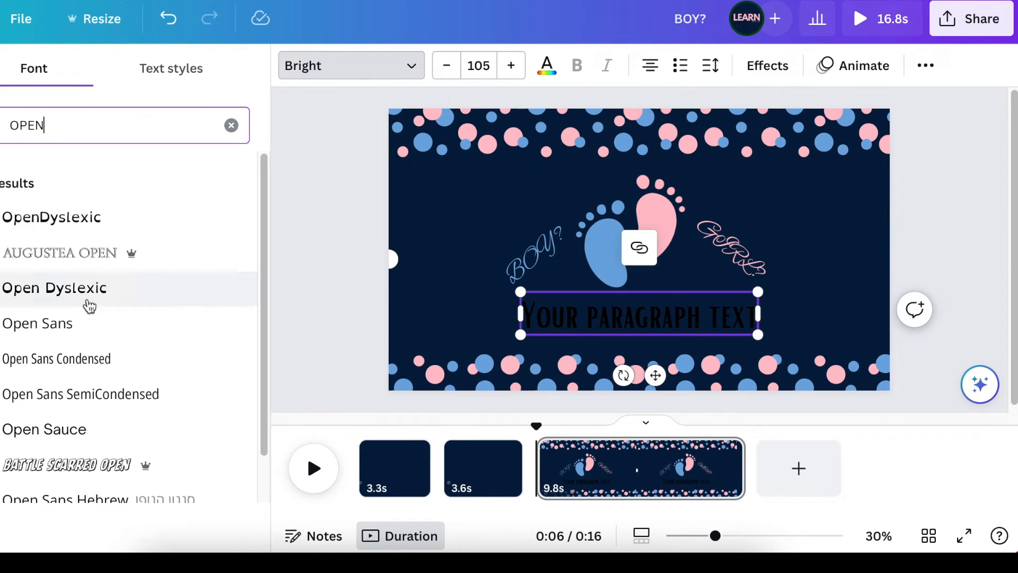
{"action": "left_click", "coordinate": [546, 67]}
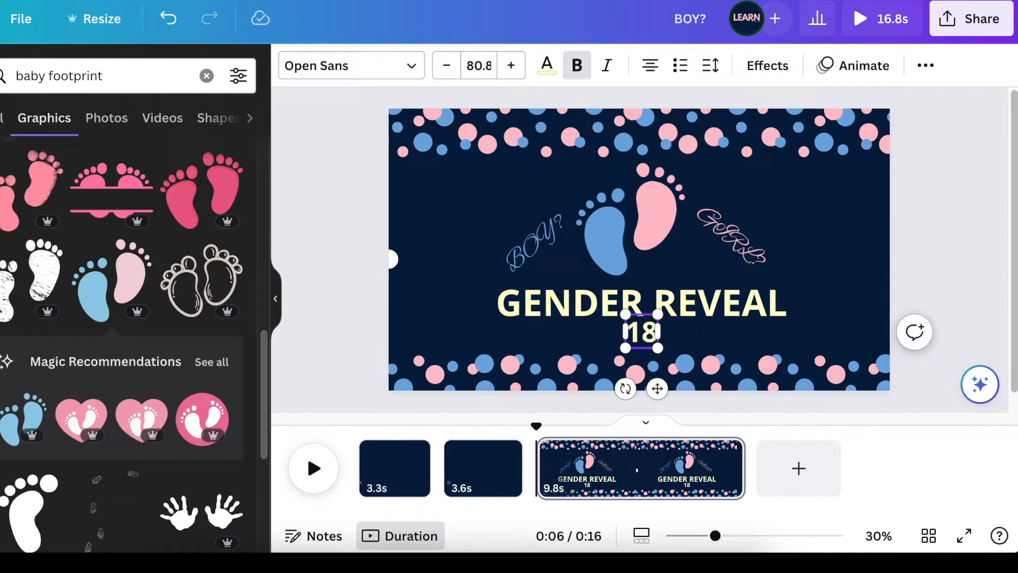
{"action": "left_click_drag", "start_coordinate": [424, 321], "coordinate": [504, 325]}
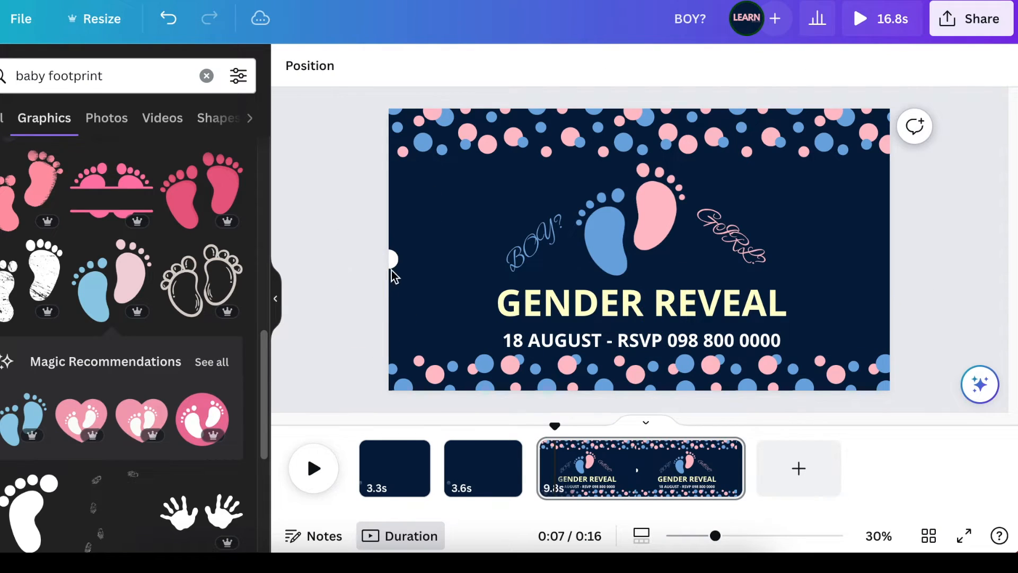
Duplicate the white dot at the page's left edge, move the copy slightly down, and colour it blue.
{"action": "left_click", "coordinate": [391, 260]}
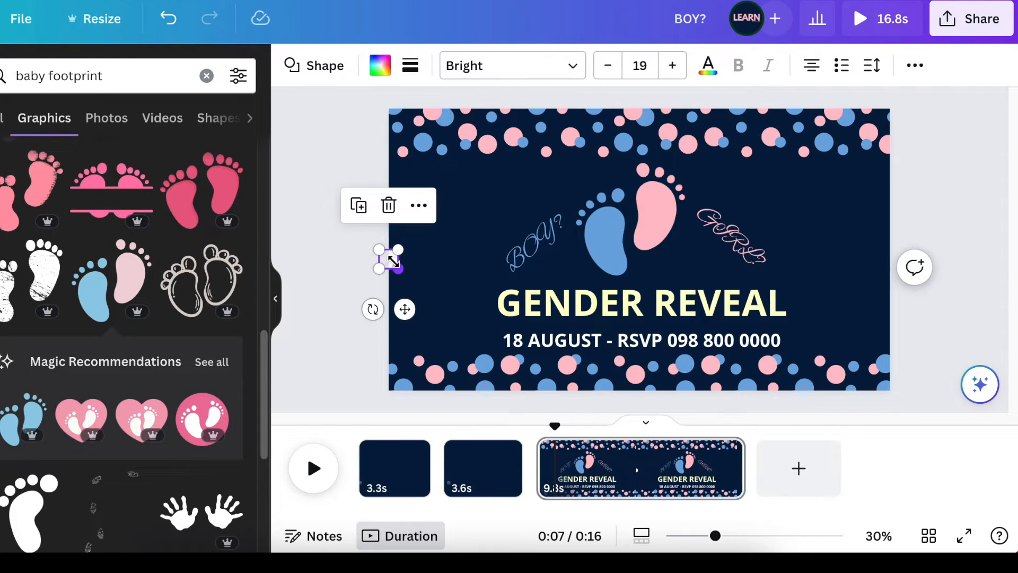
{"action": "left_click", "coordinate": [358, 205]}
{"action": "left_click_drag", "start_coordinate": [404, 309], "coordinate": [405, 352]}
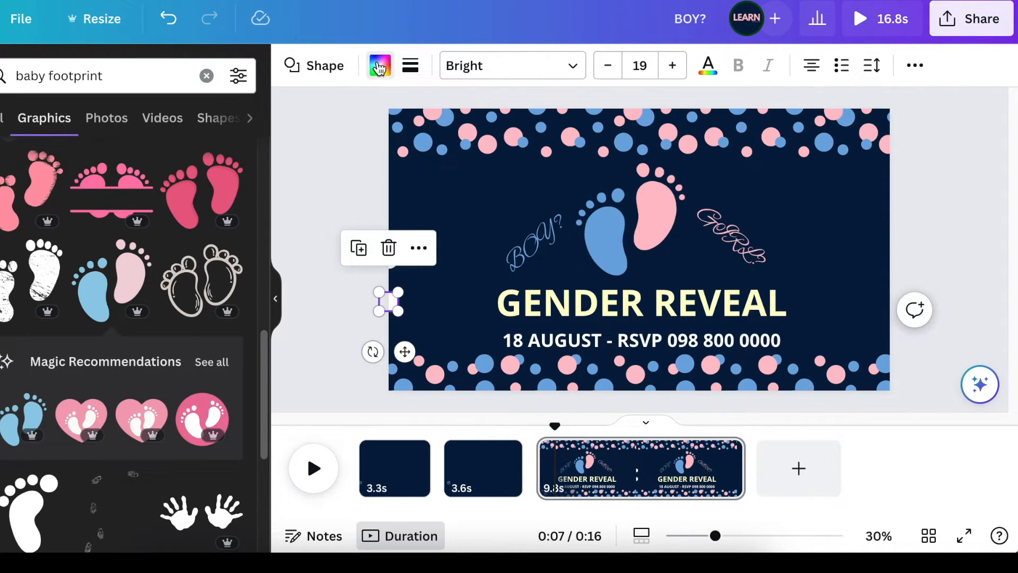
{"action": "left_click", "coordinate": [379, 67]}
{"action": "left_click", "coordinate": [183, 172]}
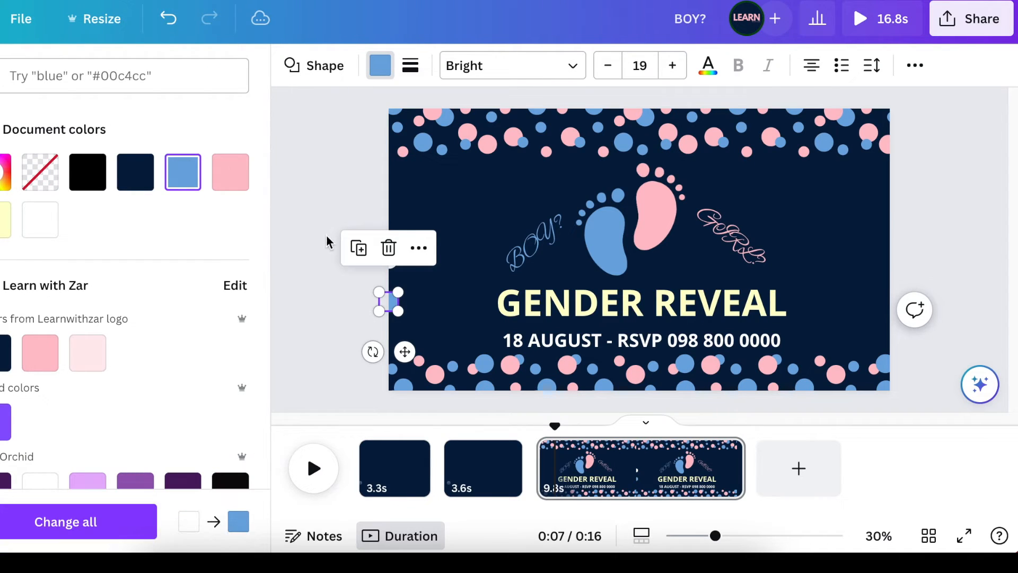
{"action": "left_click", "coordinate": [330, 215]}
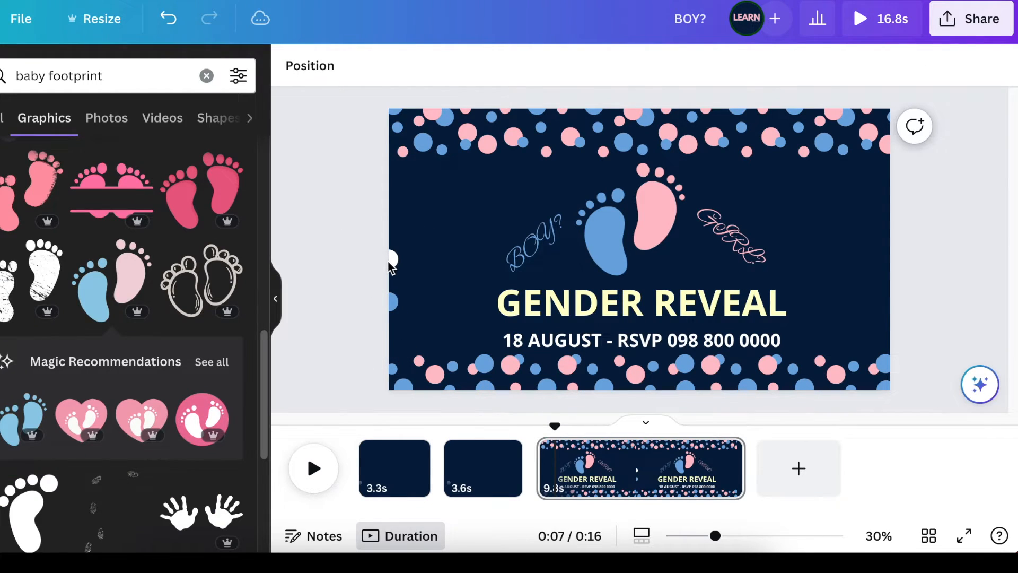
Recolour the original white dot at the left edge pink.
{"action": "left_click", "coordinate": [388, 260]}
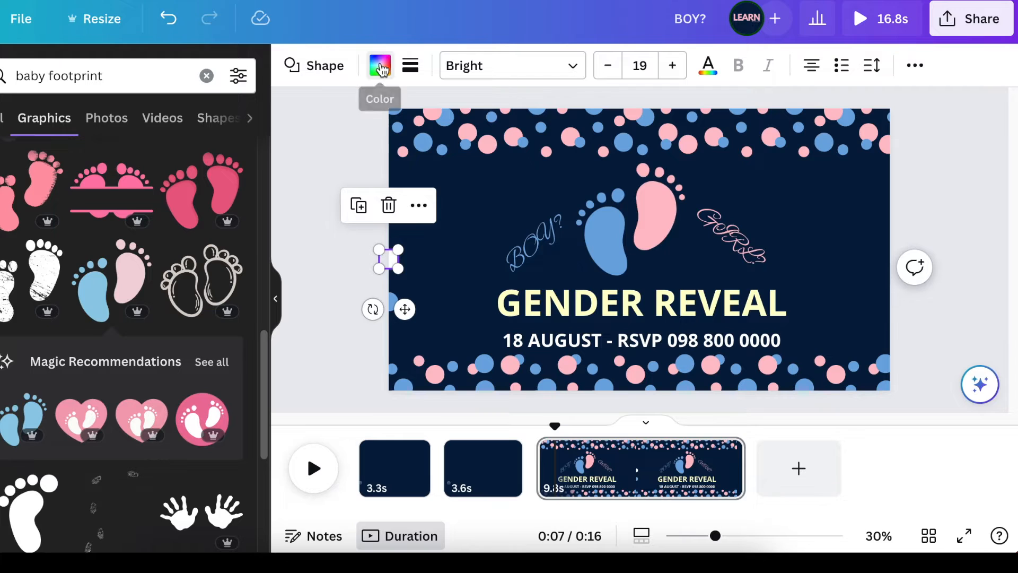
{"action": "left_click", "coordinate": [380, 66]}
{"action": "left_click", "coordinate": [230, 172]}
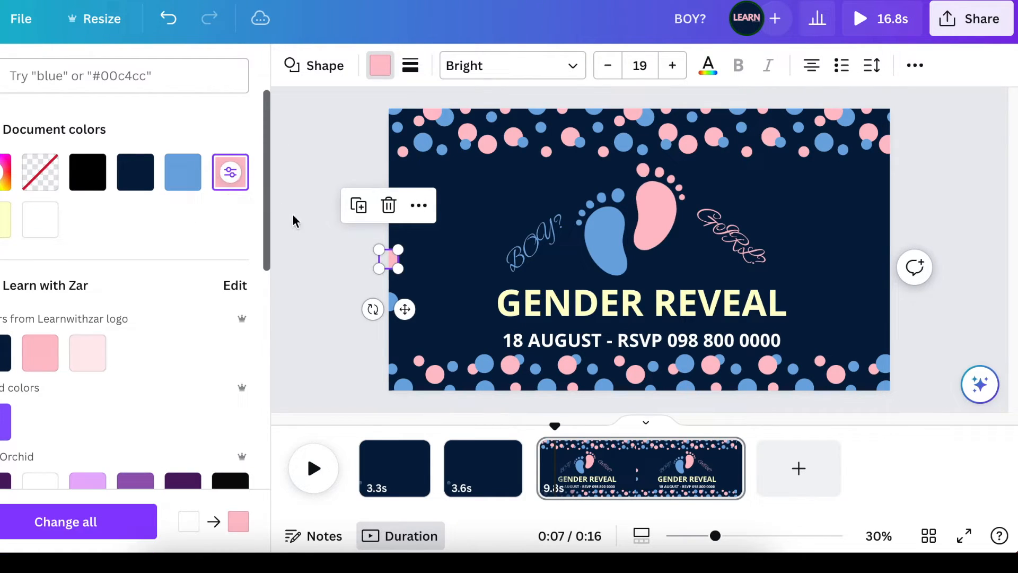
{"action": "left_click", "coordinate": [395, 267]}
{"action": "left_click", "coordinate": [346, 280]}
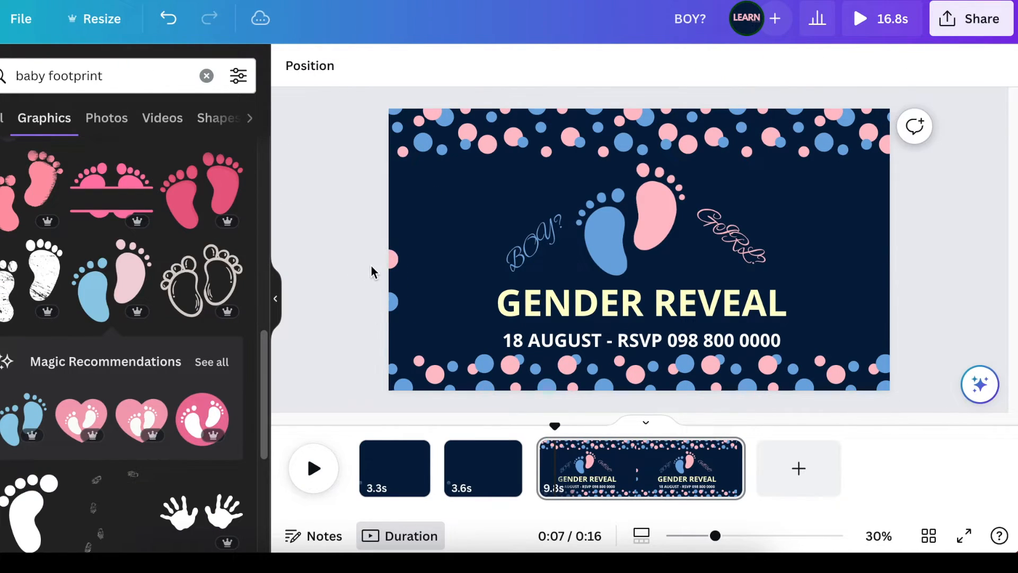
Nudge the blue dot up and give it a custom animation path running to the blue footprint.
{"action": "left_click", "coordinate": [391, 265]}
{"action": "left_click_drag", "start_coordinate": [391, 296], "coordinate": [389, 282]}
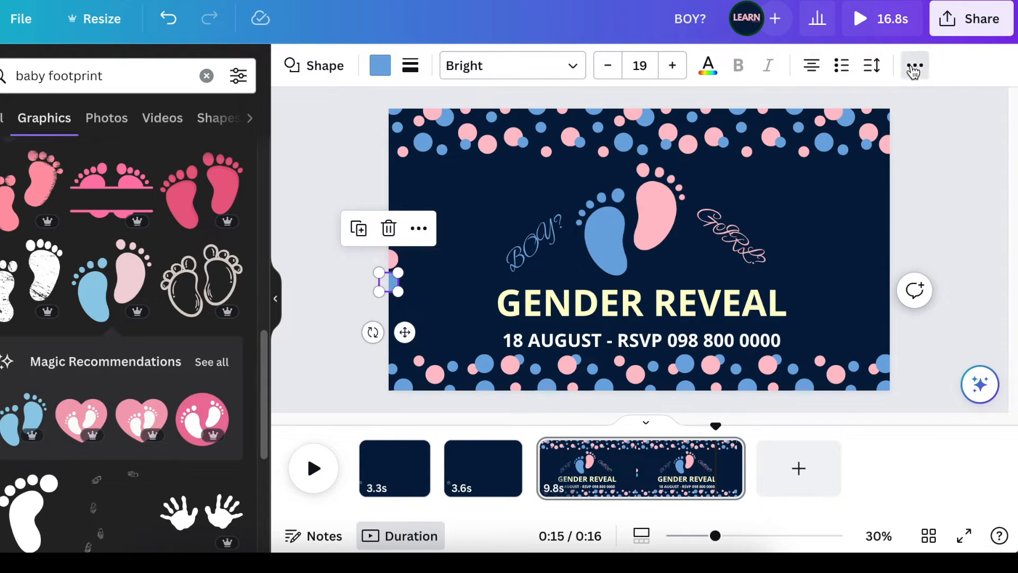
{"action": "left_click", "coordinate": [913, 68]}
{"action": "left_click", "coordinate": [694, 108]}
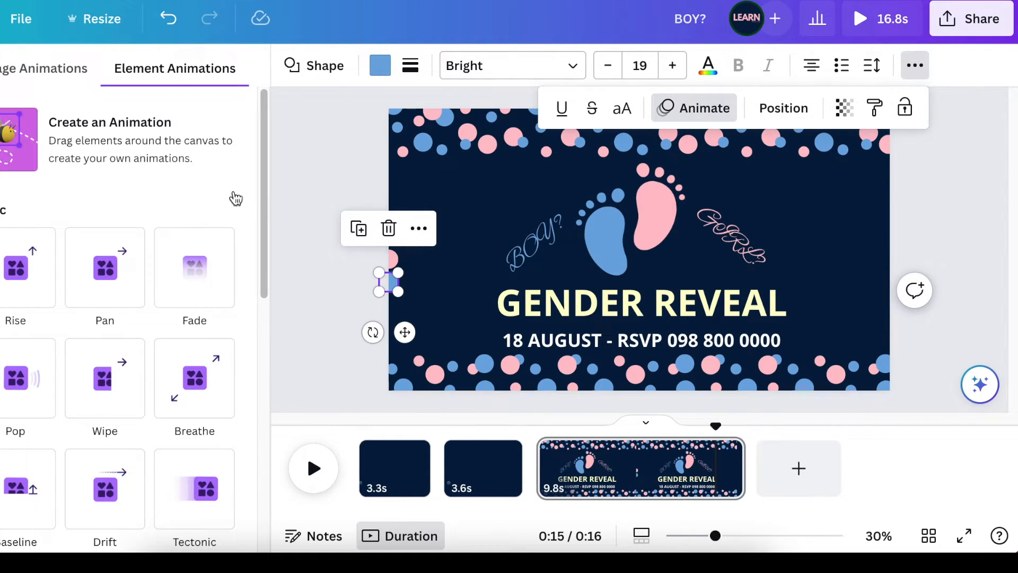
{"action": "left_click", "coordinate": [148, 148]}
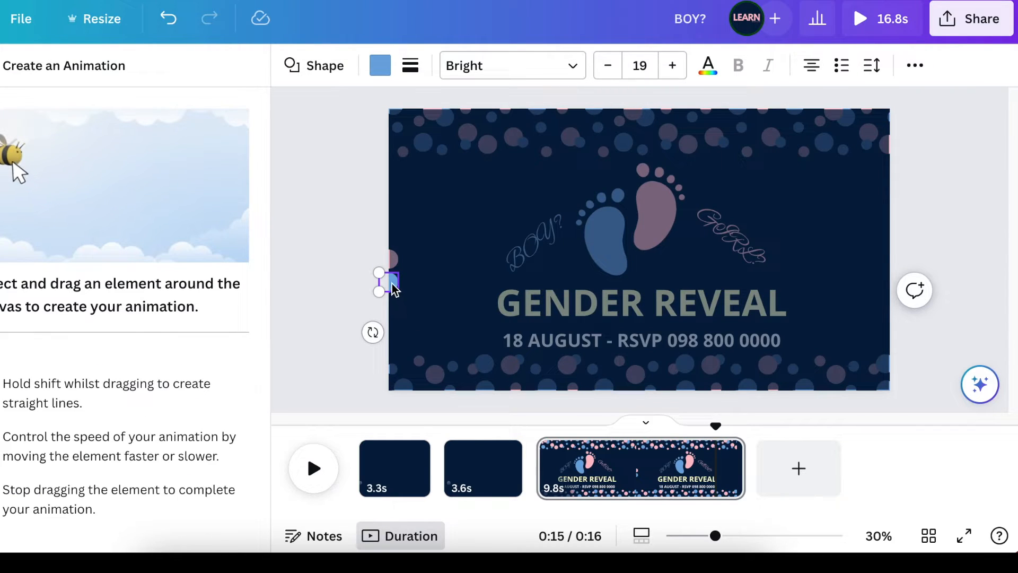
{"action": "mouse_move", "coordinate": [394, 289]}
{"action": "left_mouse_down"}
{"action": "mouse_move", "coordinate": [482, 278]}
{"action": "mouse_move", "coordinate": [506, 299]}
{"action": "mouse_move", "coordinate": [529, 349]}
{"action": "mouse_move", "coordinate": [487, 370]}
{"action": "mouse_move", "coordinate": [454, 362]}
{"action": "mouse_move", "coordinate": [457, 306]}
{"action": "mouse_move", "coordinate": [606, 242]}
{"action": "left_mouse_up"}
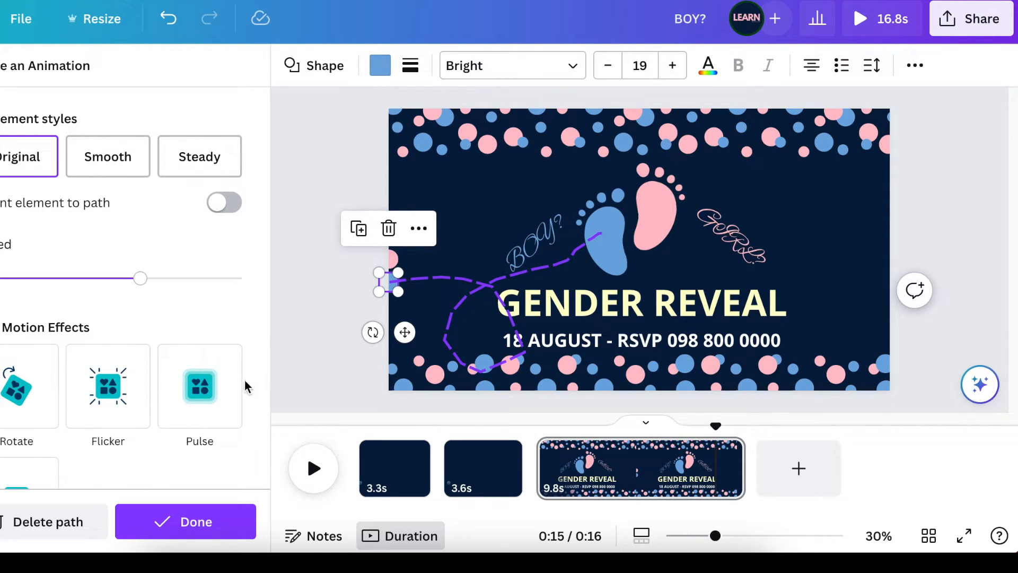
{"action": "left_click", "coordinate": [177, 522]}
{"action": "left_click", "coordinate": [311, 206]}
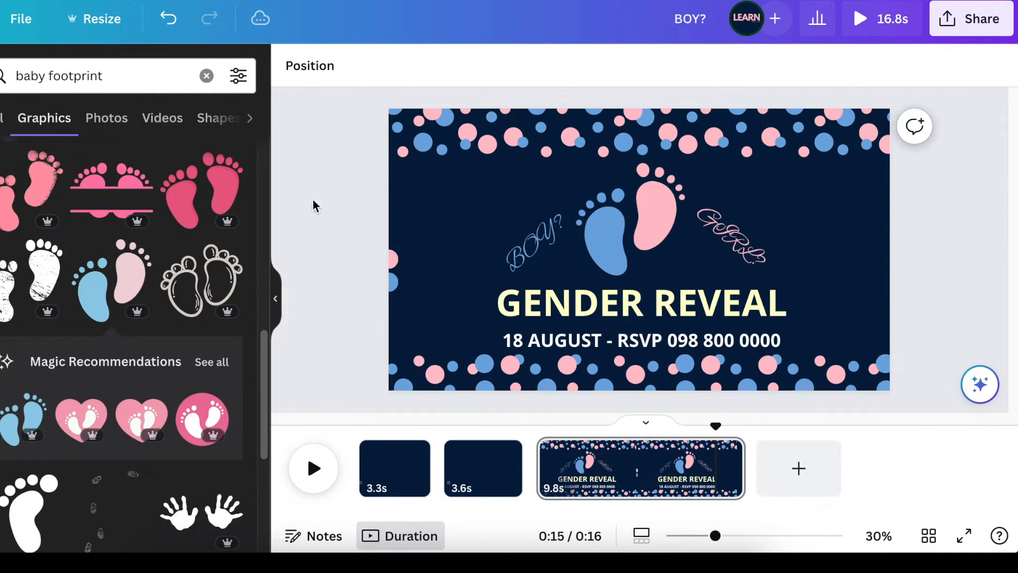
Give the pink dot a custom animation path winding around the text up to the pink footprint.
{"action": "left_click", "coordinate": [391, 260]}
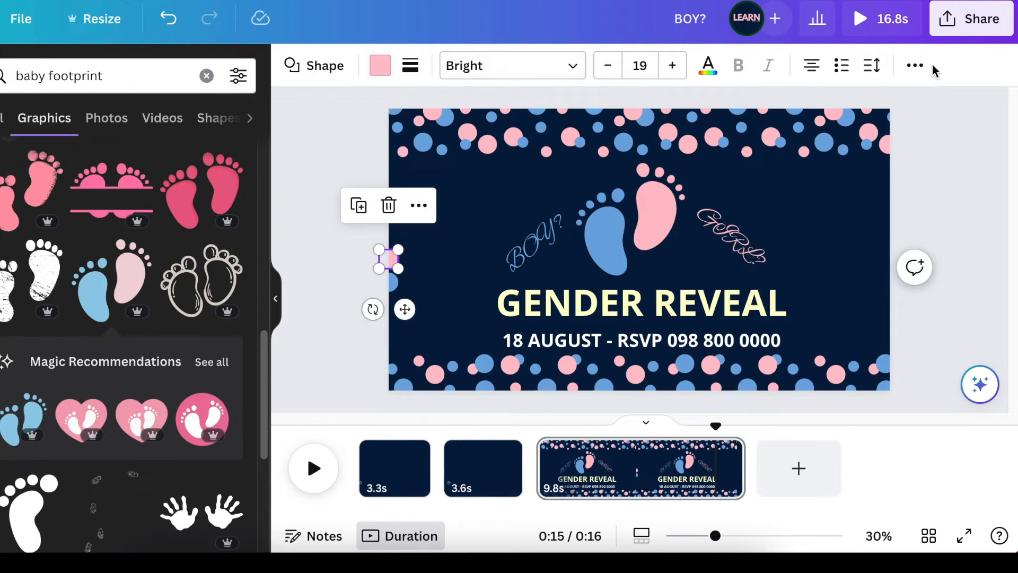
{"action": "left_click", "coordinate": [916, 73]}
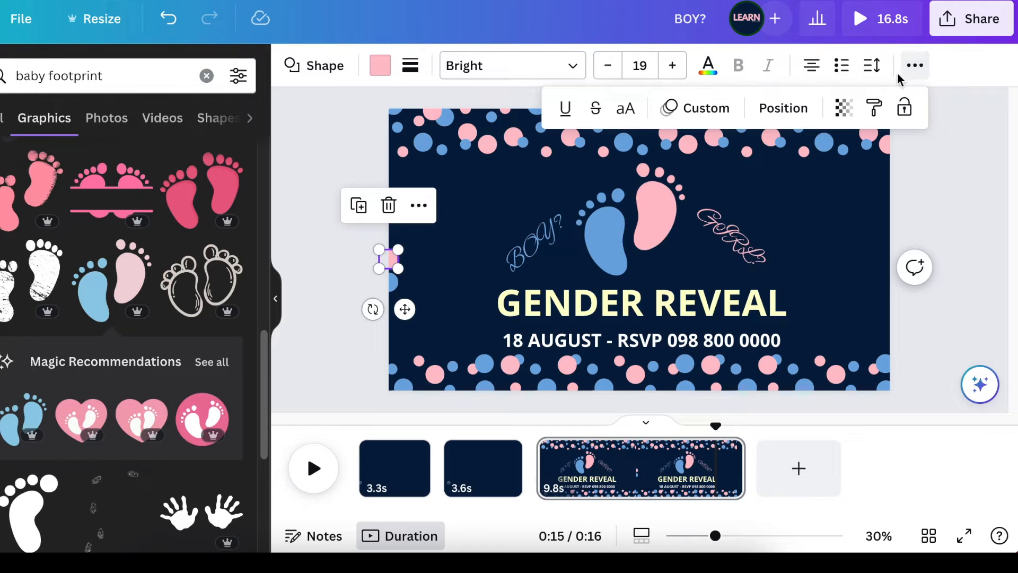
{"action": "left_click", "coordinate": [724, 109]}
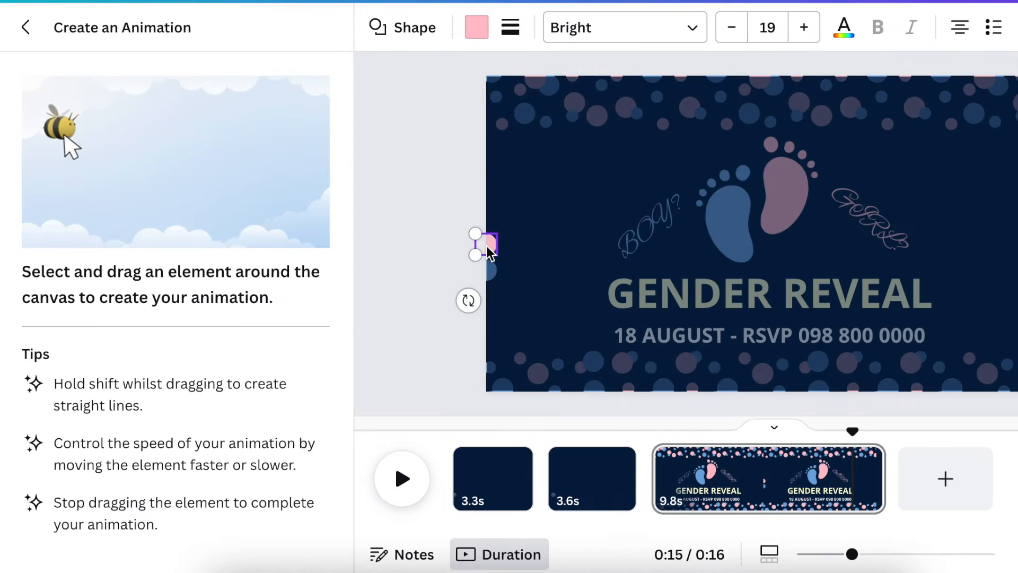
{"action": "mouse_move", "coordinate": [488, 253]}
{"action": "left_mouse_down"}
{"action": "mouse_move", "coordinate": [514, 222]}
{"action": "mouse_move", "coordinate": [603, 237]}
{"action": "mouse_move", "coordinate": [669, 314]}
{"action": "mouse_move", "coordinate": [823, 333]}
{"action": "mouse_move", "coordinate": [916, 226]}
{"action": "mouse_move", "coordinate": [902, 153]}
{"action": "mouse_move", "coordinate": [826, 155]}
{"action": "mouse_move", "coordinate": [790, 203]}
{"action": "left_mouse_up"}
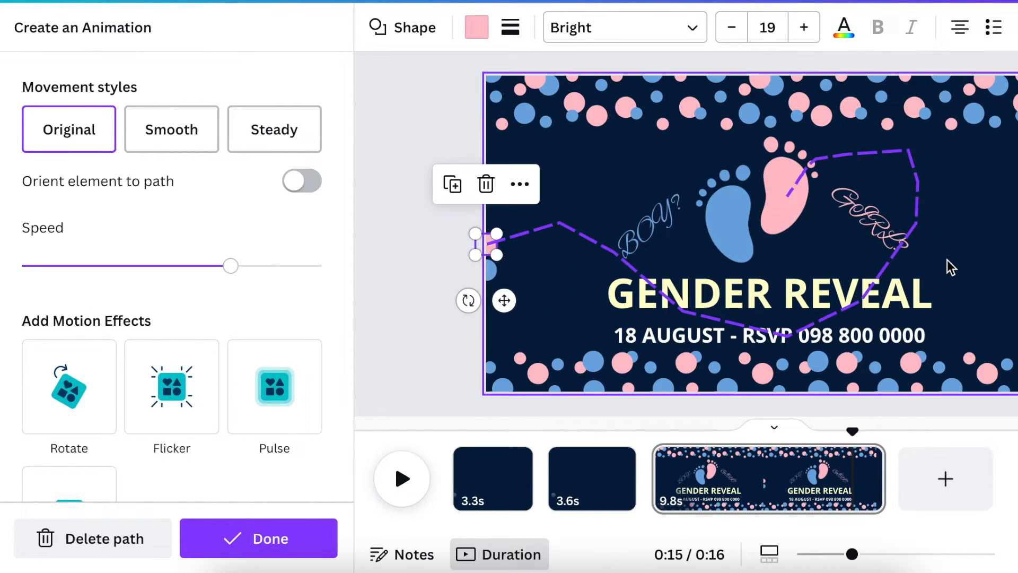
{"action": "left_click", "coordinate": [279, 539]}
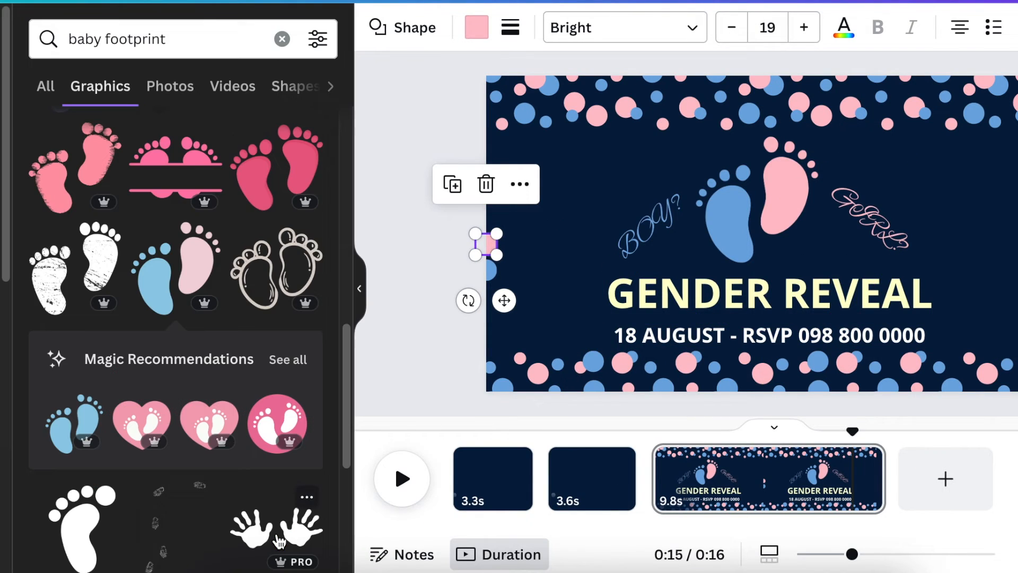
On the first page, add the text It started as a dot... below the white dot.
{"action": "left_click", "coordinate": [427, 359]}
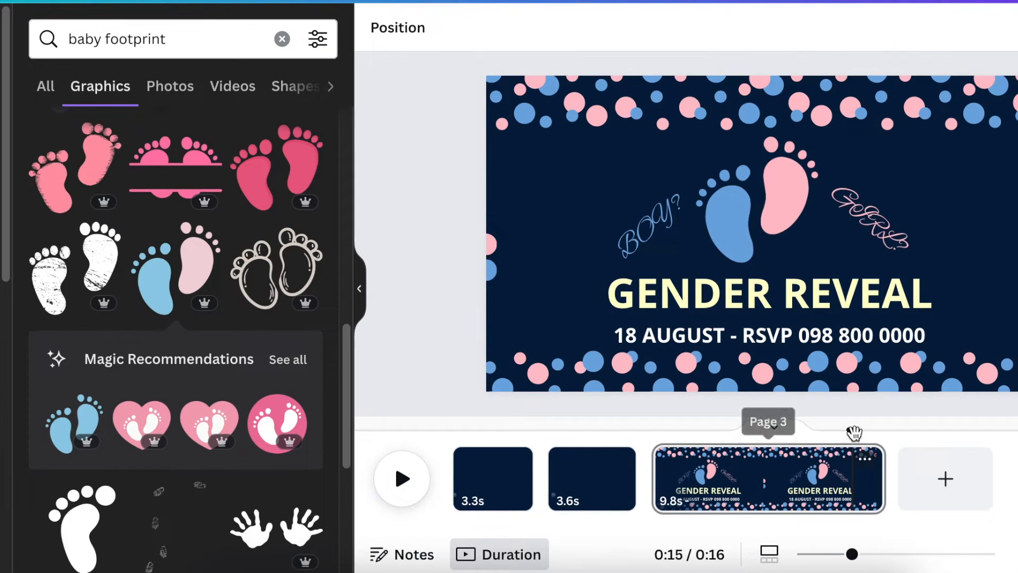
{"action": "left_click_drag", "start_coordinate": [852, 431], "coordinate": [455, 432]}
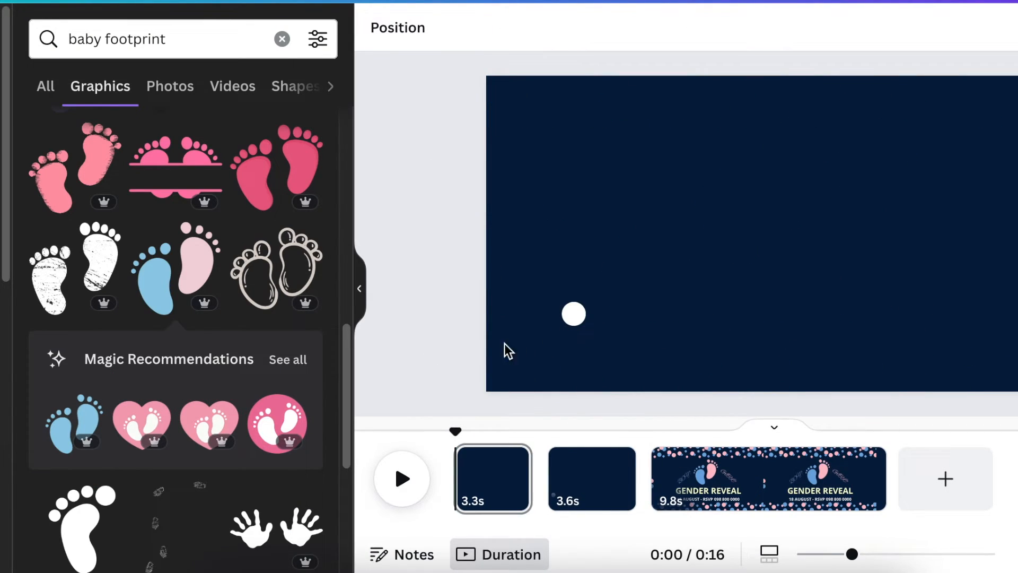
{"action": "left_click", "coordinate": [570, 359]}
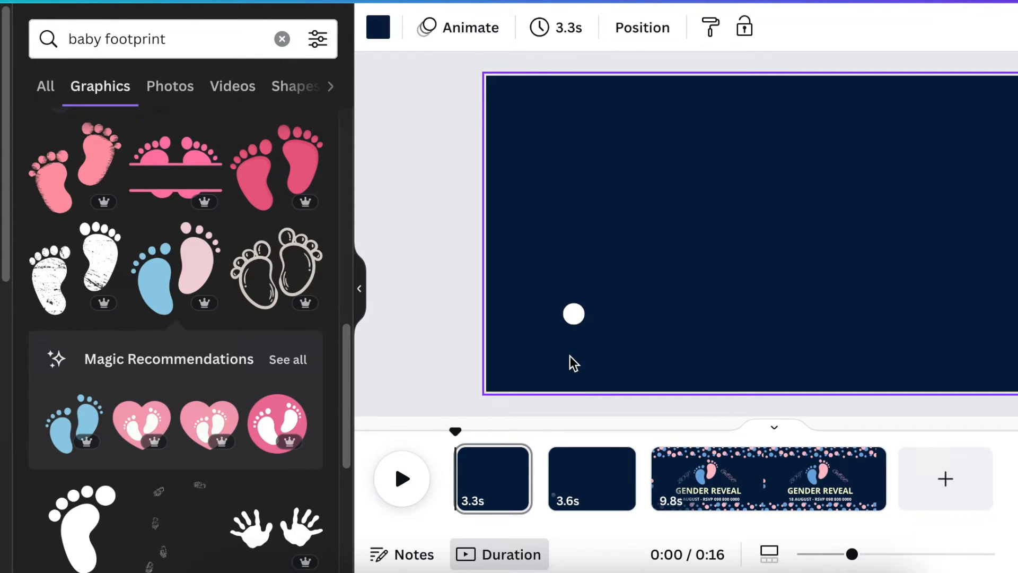
{"action": "key", "text": "t"}
{"action": "left_click_drag", "start_coordinate": [743, 228], "coordinate": [554, 215]}
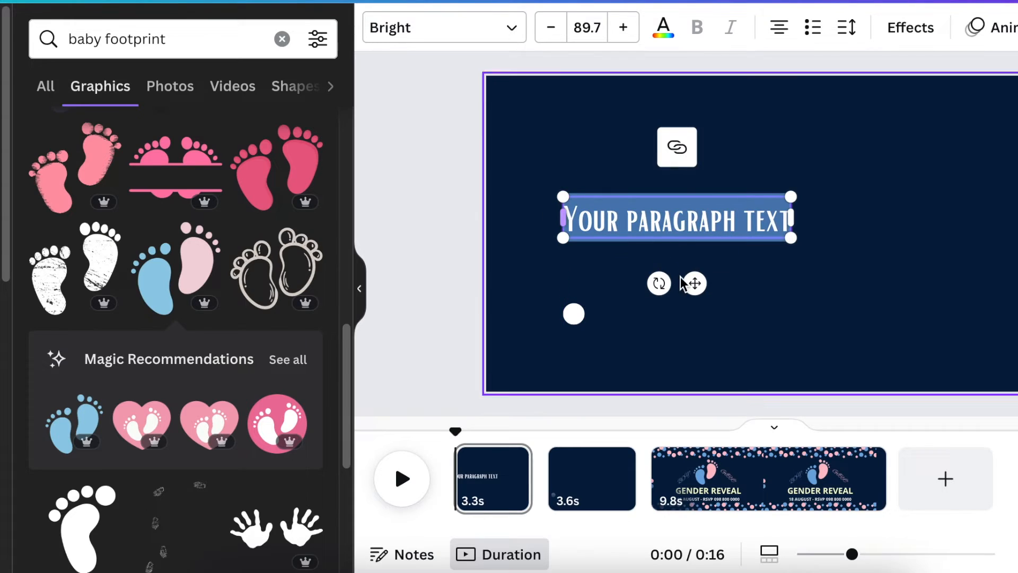
{"action": "left_click_drag", "start_coordinate": [693, 281], "coordinate": [650, 428]}
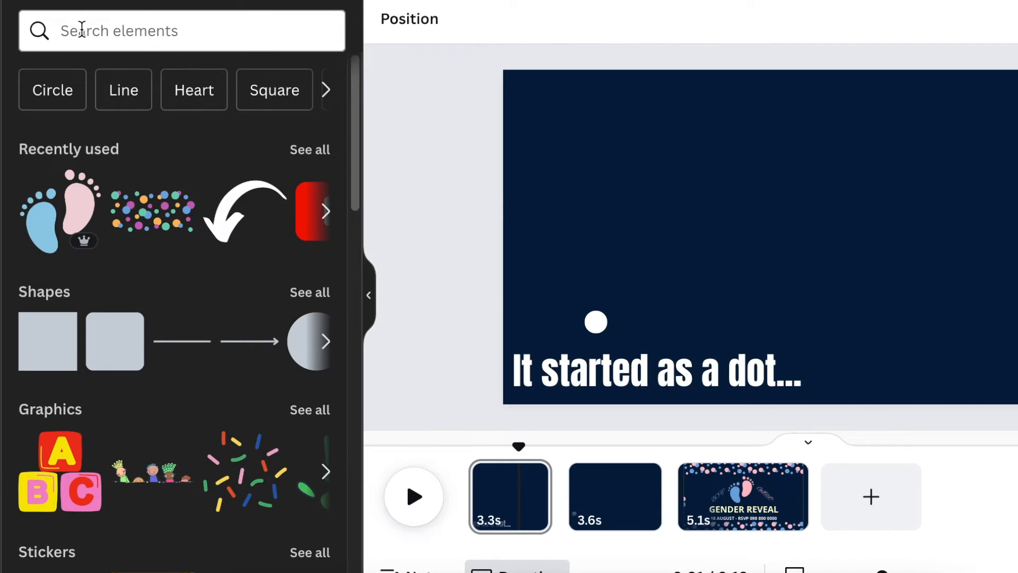
Search elements for typing on computer audio, preview Computer Keyboard 29, and add Keyboard Typing 3 to the first page.
{"action": "left_click", "coordinate": [82, 30]}
{"action": "type", "text": "T"}
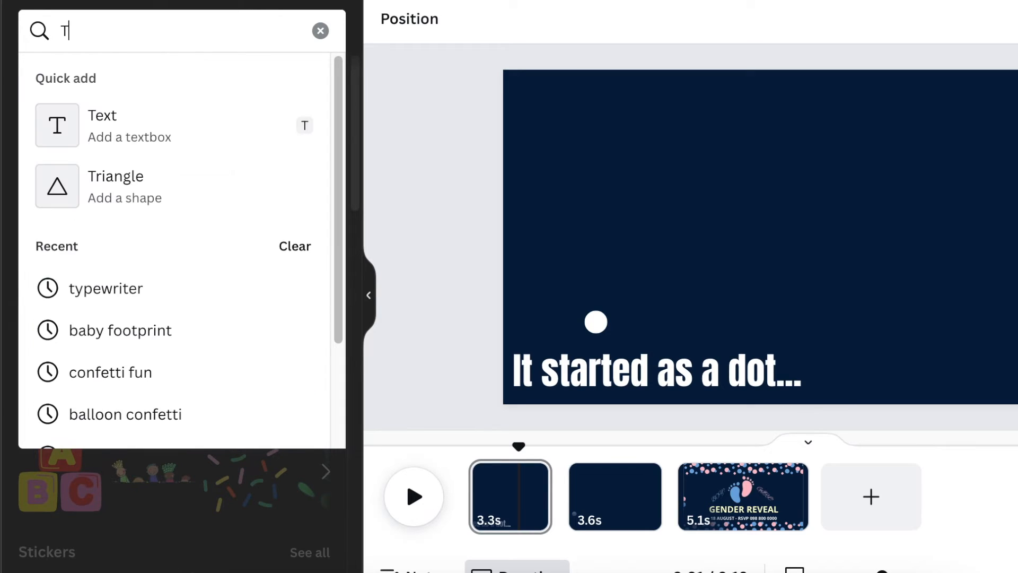
{"action": "key", "text": "BackSpace"}
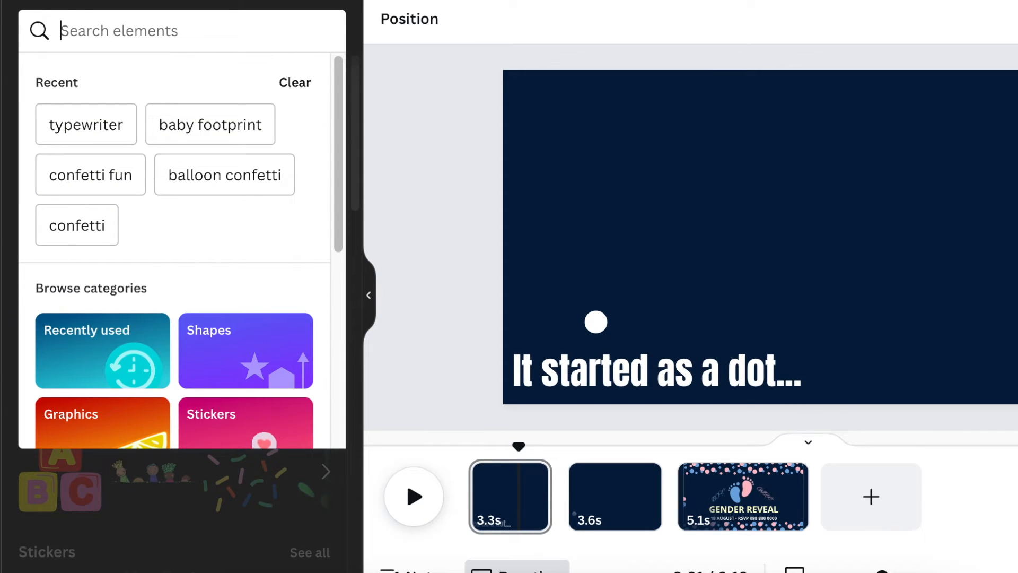
{"action": "type", "text": "COMPUTER TY"}
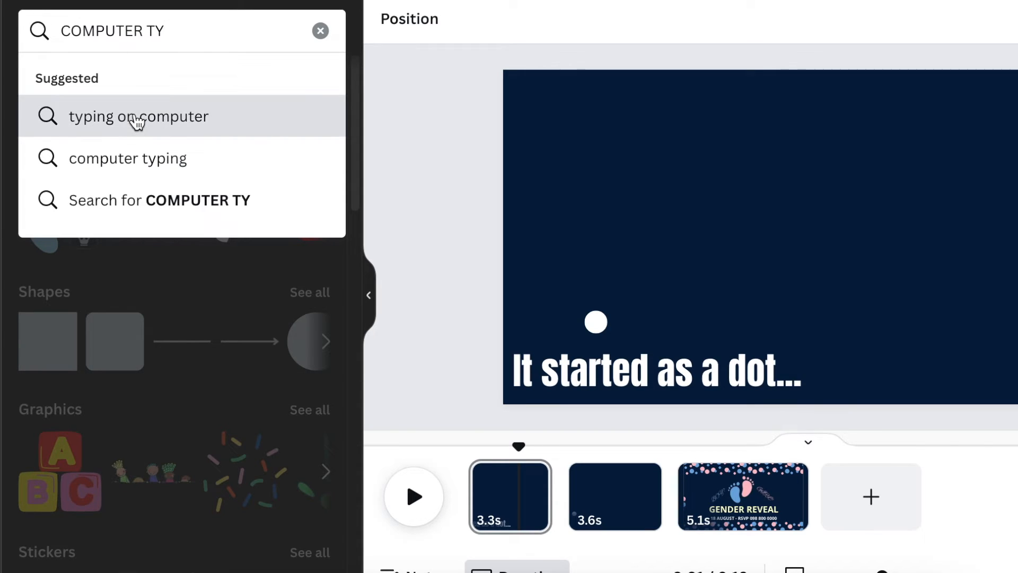
{"action": "left_click", "coordinate": [137, 119]}
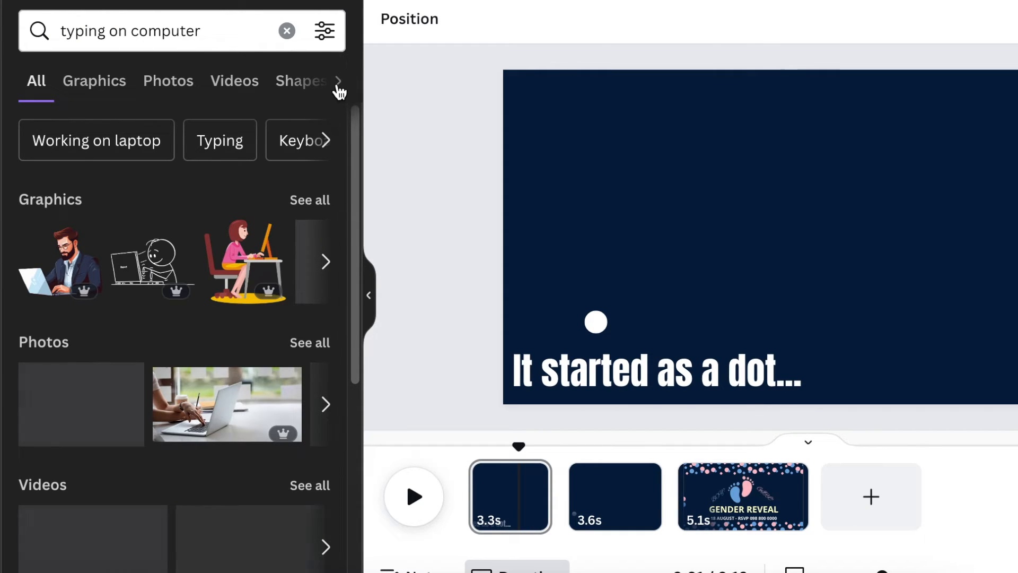
{"action": "left_click", "coordinate": [338, 84]}
{"action": "left_click", "coordinate": [252, 81]}
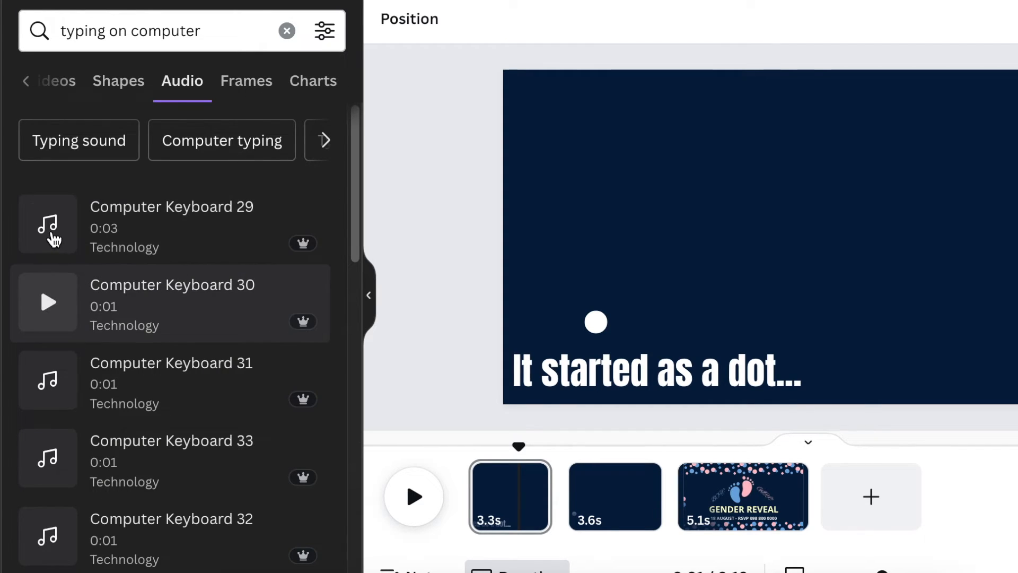
{"action": "left_click", "coordinate": [48, 228]}
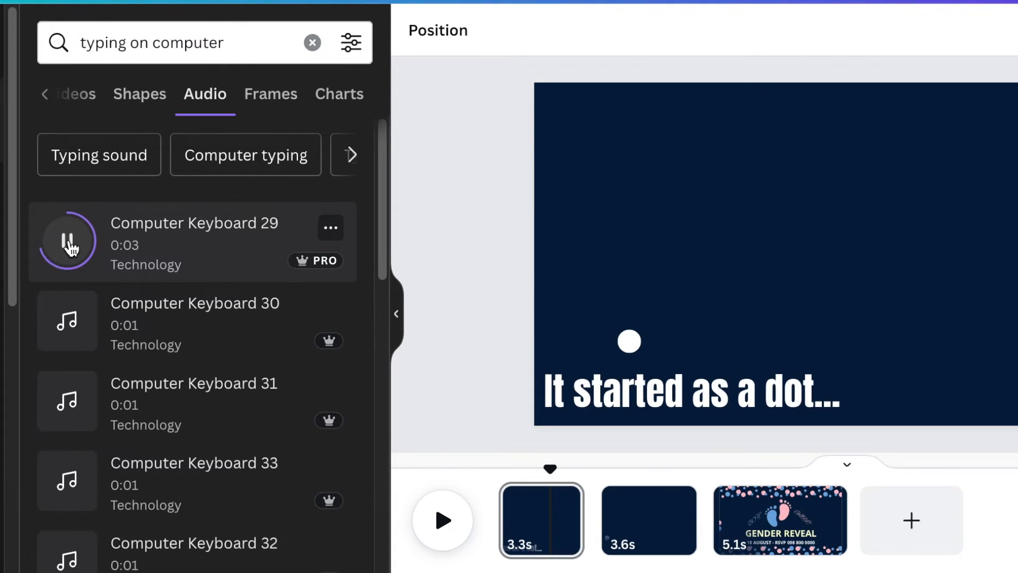
{"action": "scroll", "coordinate": [49, 274], "scroll_direction": "down", "scroll_amount": 5}
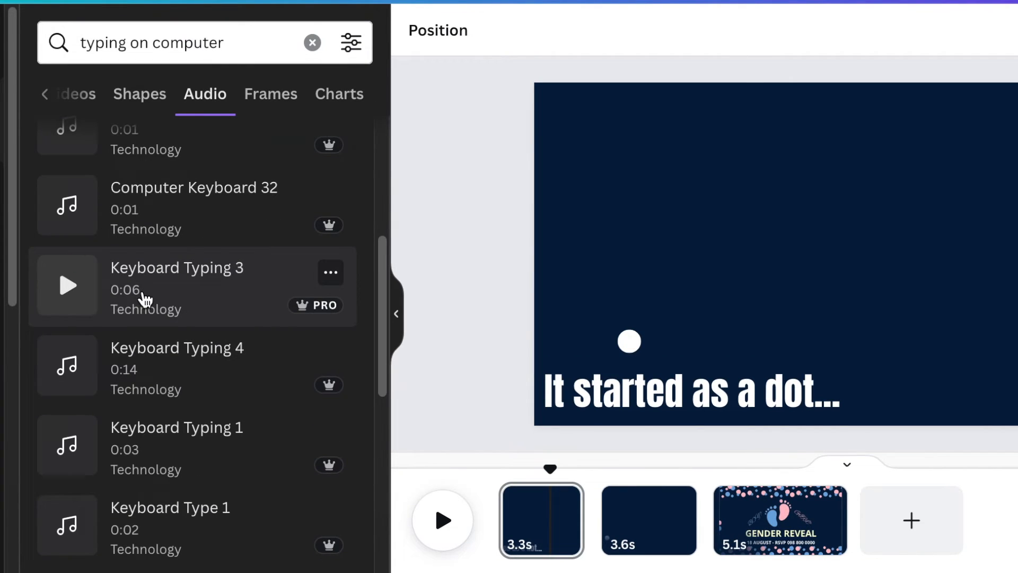
{"action": "left_click", "coordinate": [144, 300]}
Play the first page to preview the typing sound with the typewriter text animation.
{"action": "left_click", "coordinate": [452, 499]}
{"action": "left_click", "coordinate": [451, 498]}
{"action": "left_click", "coordinate": [562, 540]}
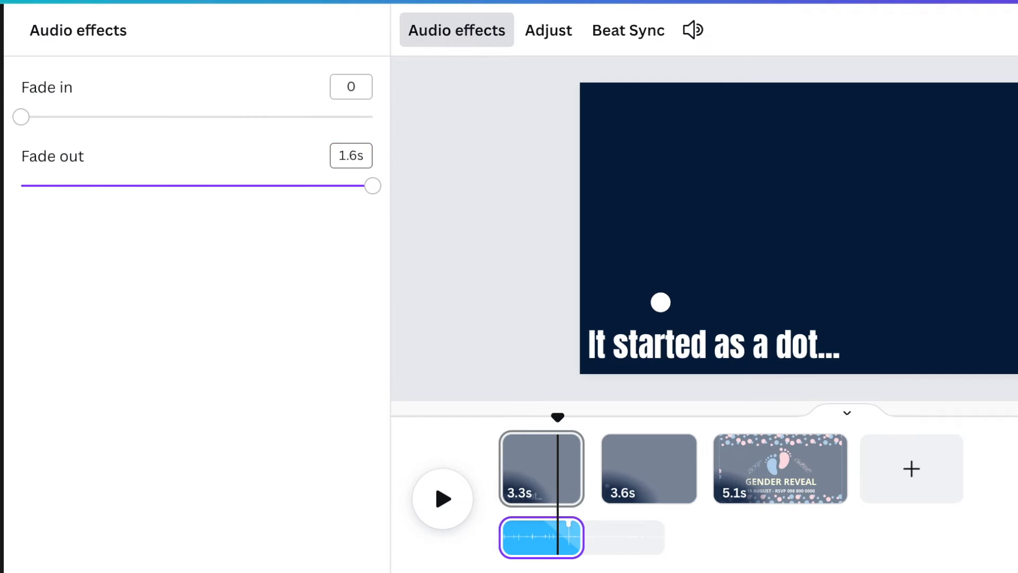
{"action": "left_click", "coordinate": [440, 501]}
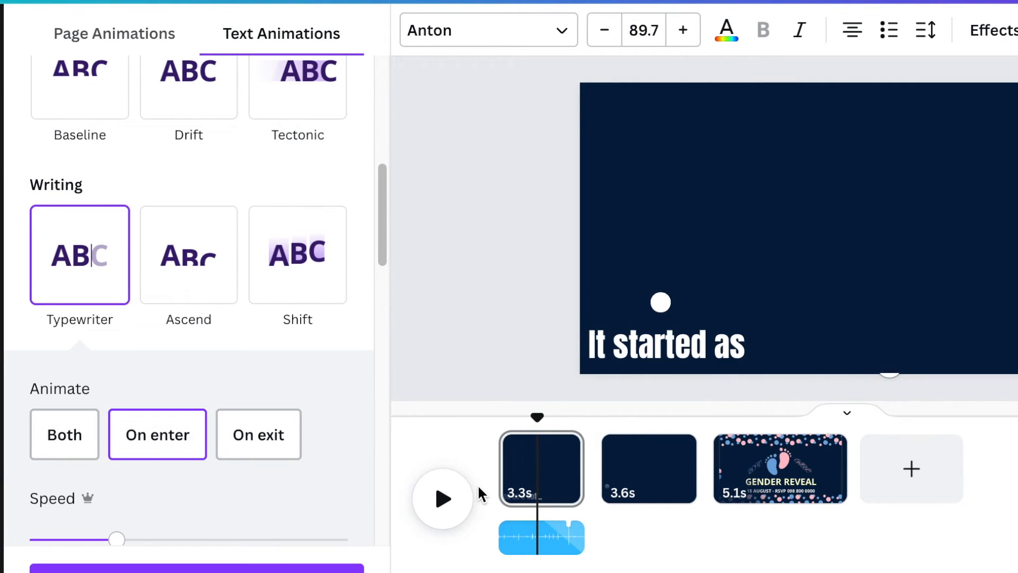
Search audio for SWIRL SOUND, add a swirling sound effect to the second page, and play it back.
{"action": "left_click", "coordinate": [433, 502]}
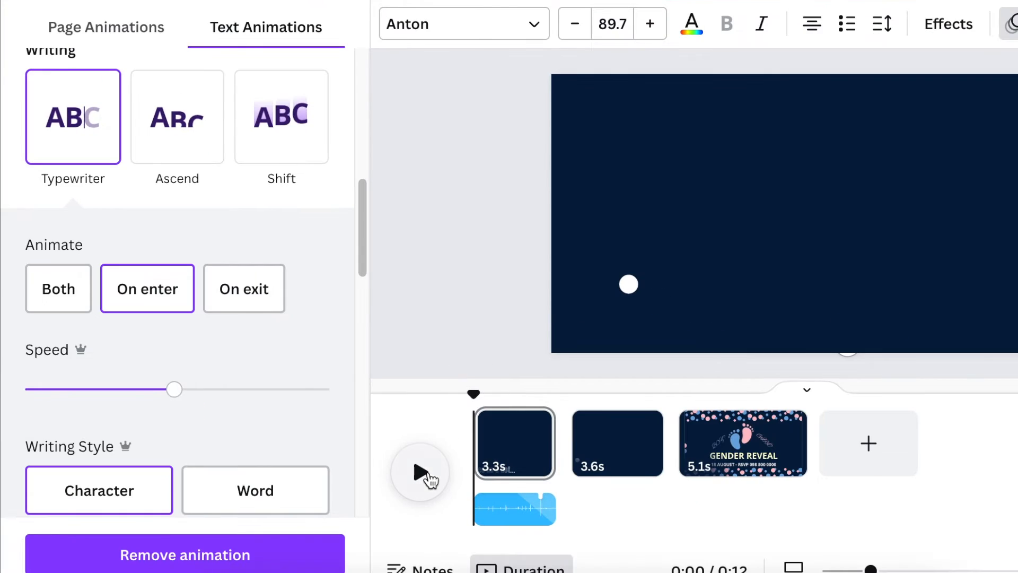
{"action": "left_click", "coordinate": [446, 501]}
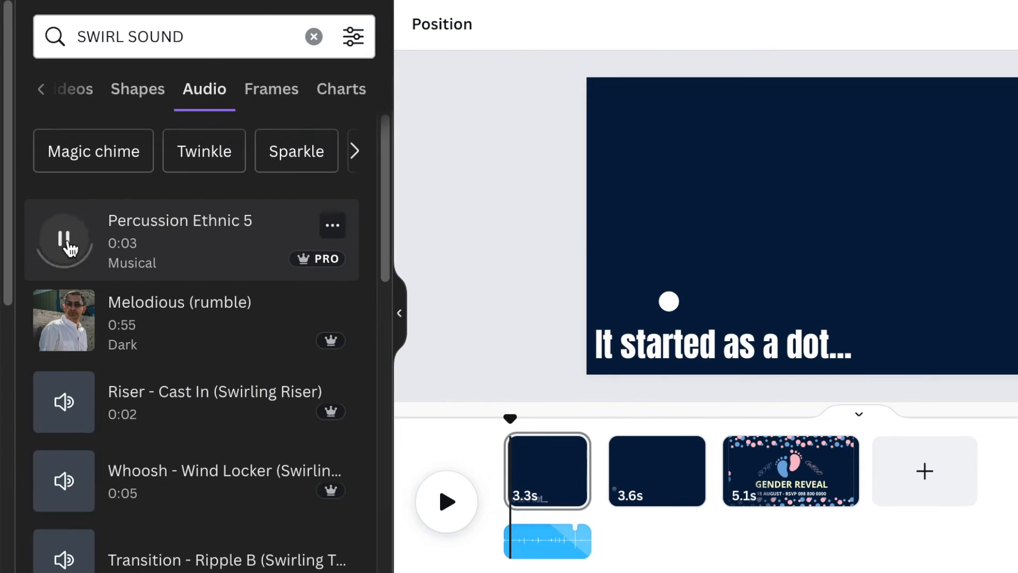
{"action": "left_click", "coordinate": [64, 480]}
{"action": "scroll", "coordinate": [371, 311], "scroll_direction": "down", "scroll_amount": 3}
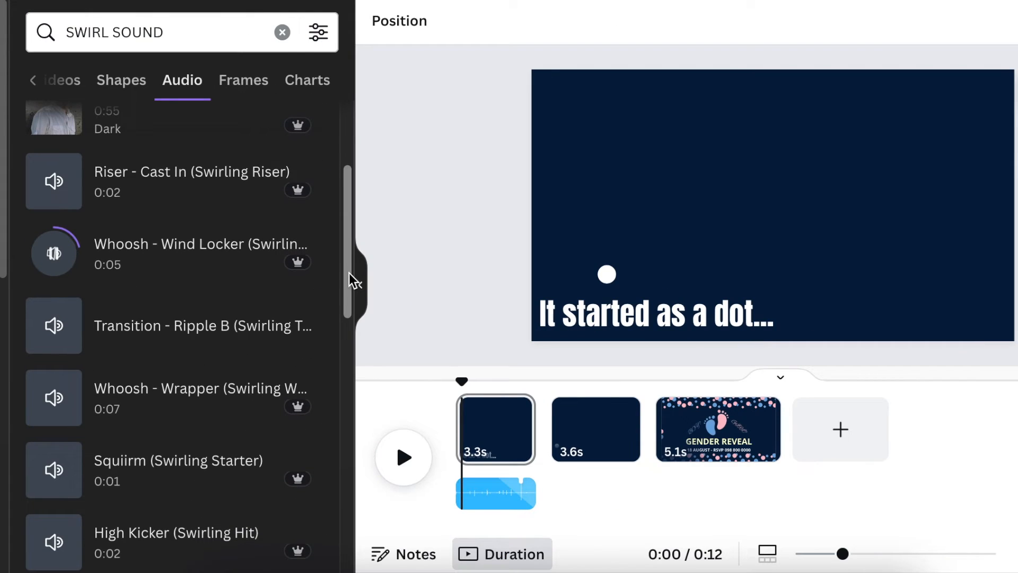
{"action": "left_click_drag", "start_coordinate": [348, 273], "coordinate": [349, 270]}
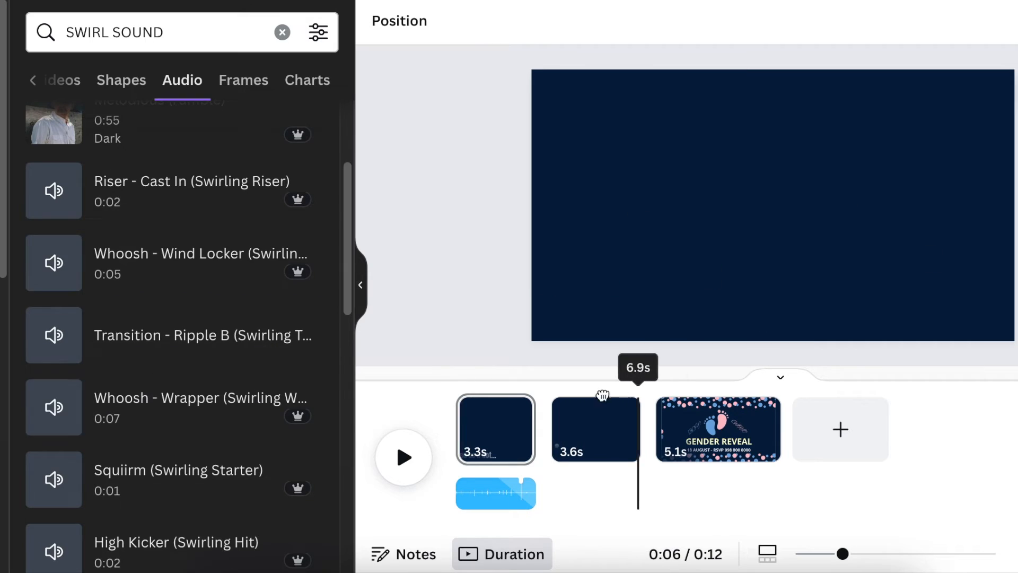
{"action": "left_click", "coordinate": [54, 451]}
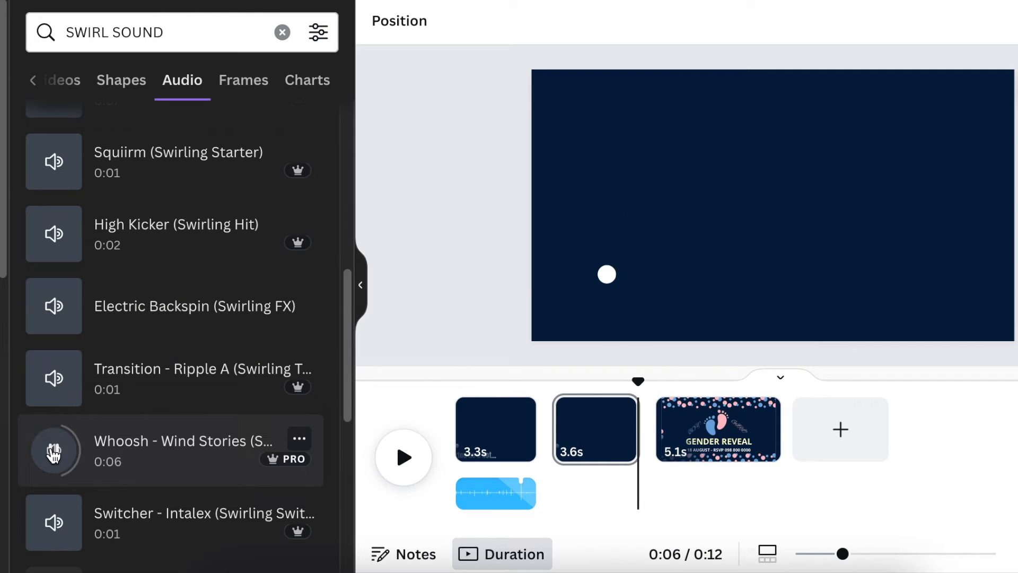
{"action": "left_click", "coordinate": [403, 458]}
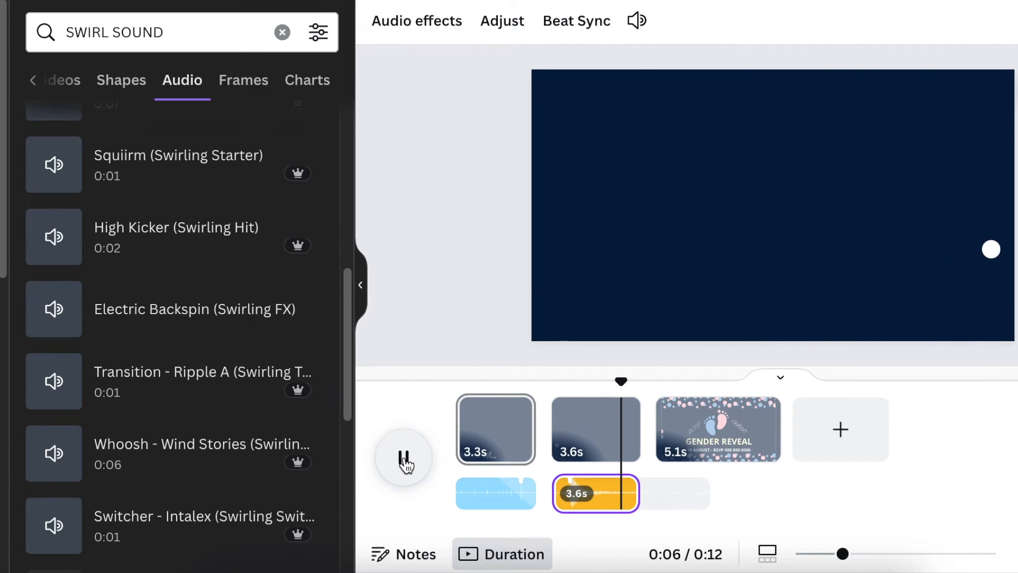
{"action": "left_click", "coordinate": [404, 459]}
Search audio for HAPPY, preview Teaching Happy, and add it as music to the third page.
{"action": "left_click", "coordinate": [282, 32]}
{"action": "type", "text": "HAPPY"}
{"action": "key", "text": "Return"}
{"action": "left_click_drag", "start_coordinate": [347, 190], "coordinate": [356, 505]}
{"action": "left_click", "coordinate": [56, 337]}
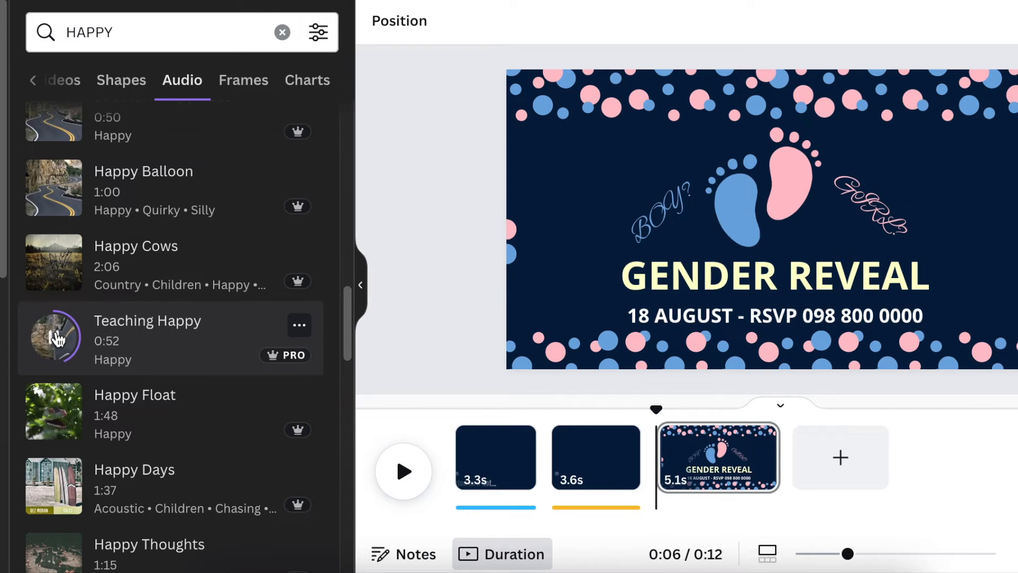
{"action": "left_click", "coordinate": [141, 338]}
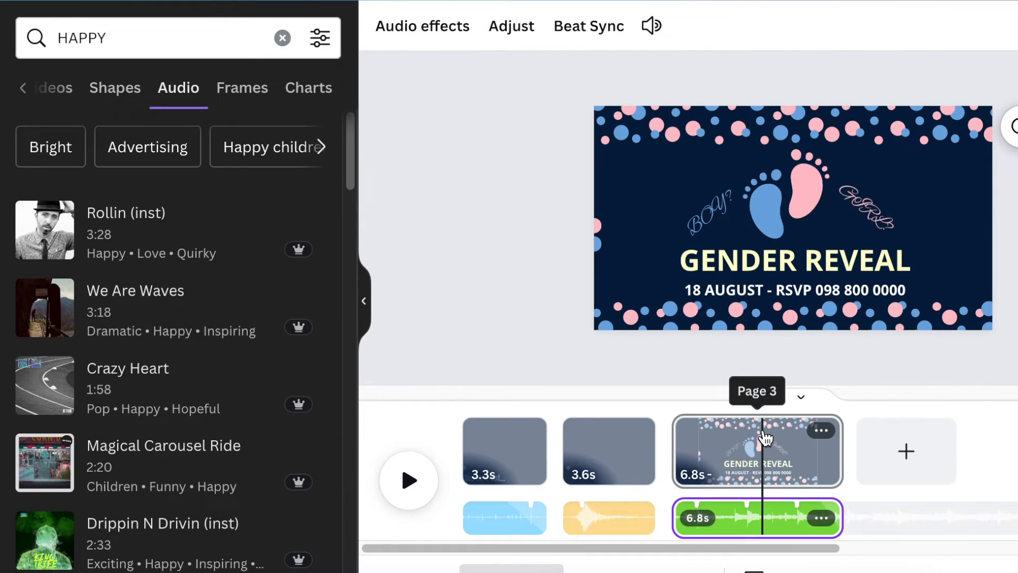
Split the reveal page in two and delete the GENDER REVEAL title and date text from the first part.
{"action": "right_click", "coordinate": [765, 438]}
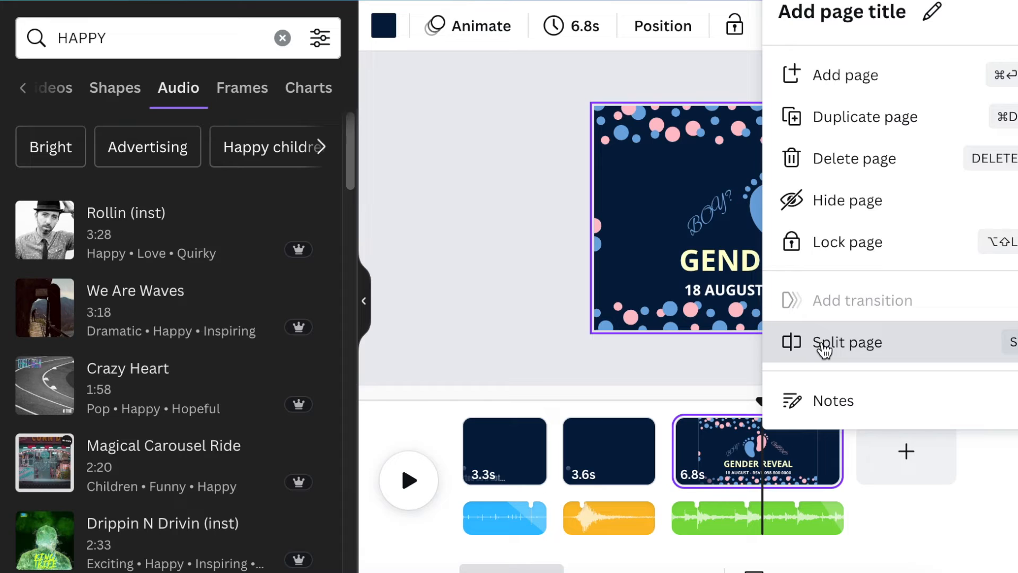
{"action": "left_click", "coordinate": [824, 345]}
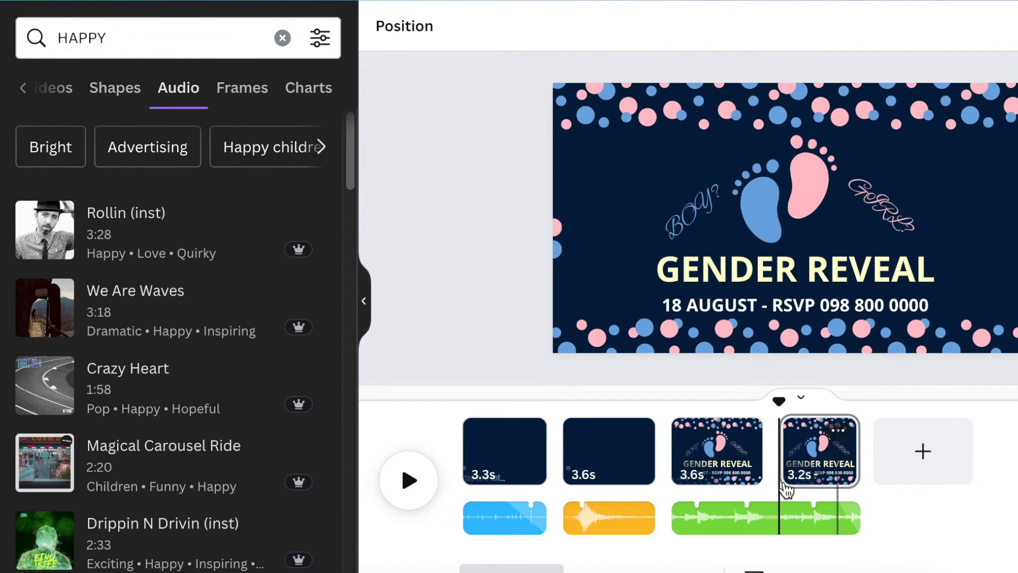
{"action": "left_click", "coordinate": [719, 443]}
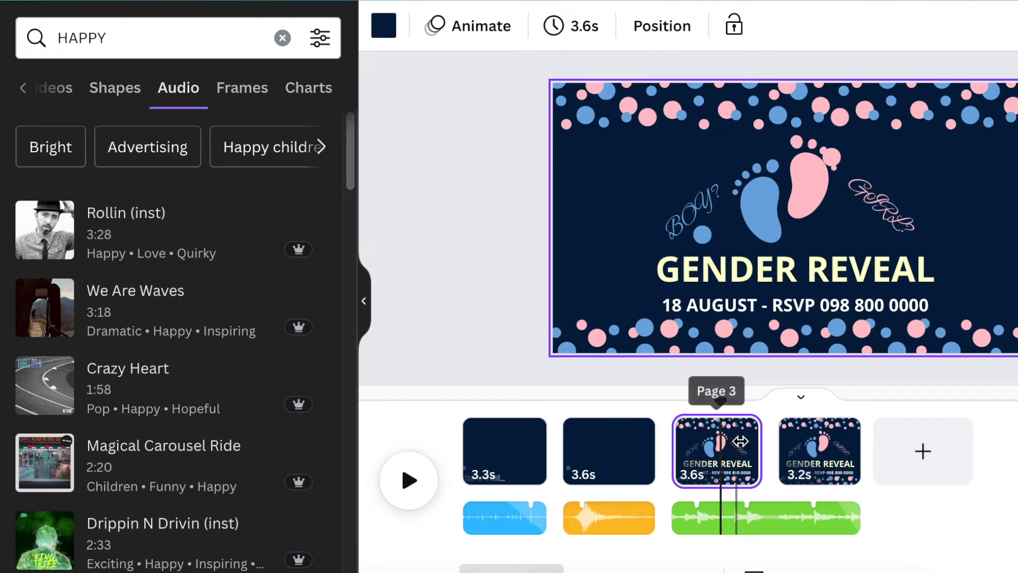
{"action": "left_click", "coordinate": [697, 281]}
{"action": "key", "text": "Delete"}
{"action": "left_click", "coordinate": [705, 307]}
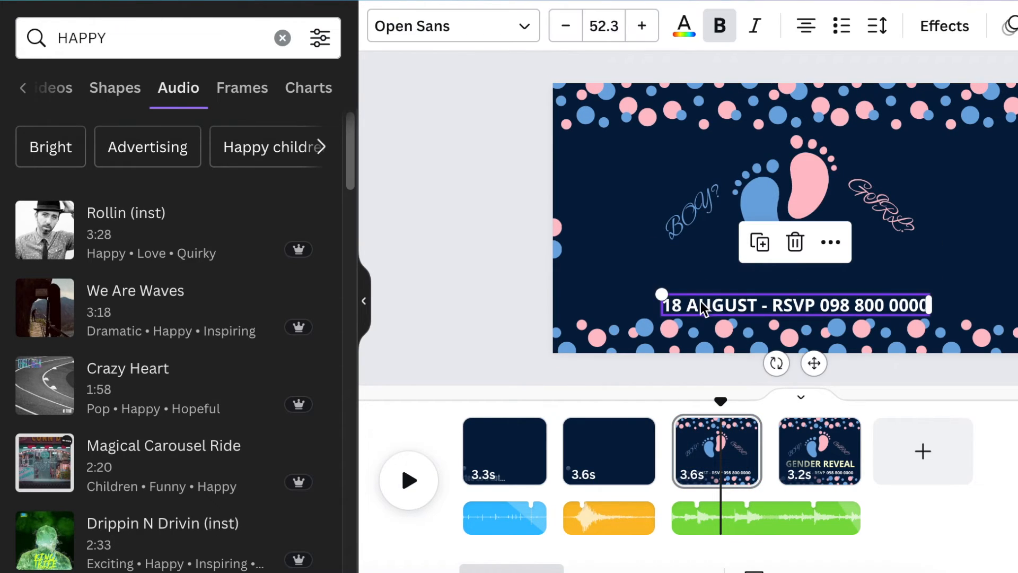
{"action": "key", "text": "Delete"}
Apply a Wipe text animation at the slowest speed to the GENDER REVEAL title on the fourth page.
{"action": "left_click_drag", "start_coordinate": [720, 411], "coordinate": [635, 402]}
{"action": "left_click", "coordinate": [411, 491]}
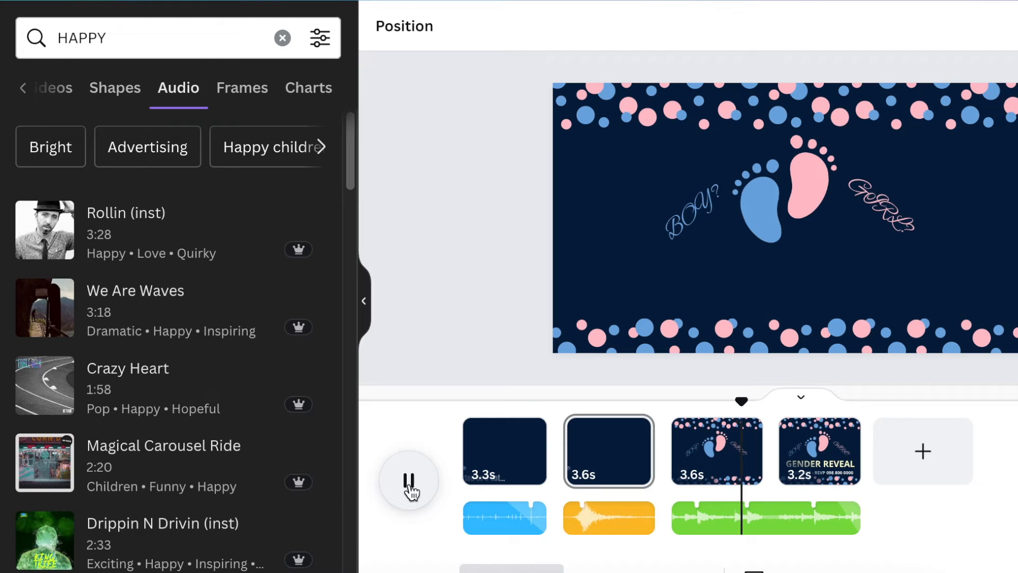
{"action": "left_click", "coordinate": [799, 278]}
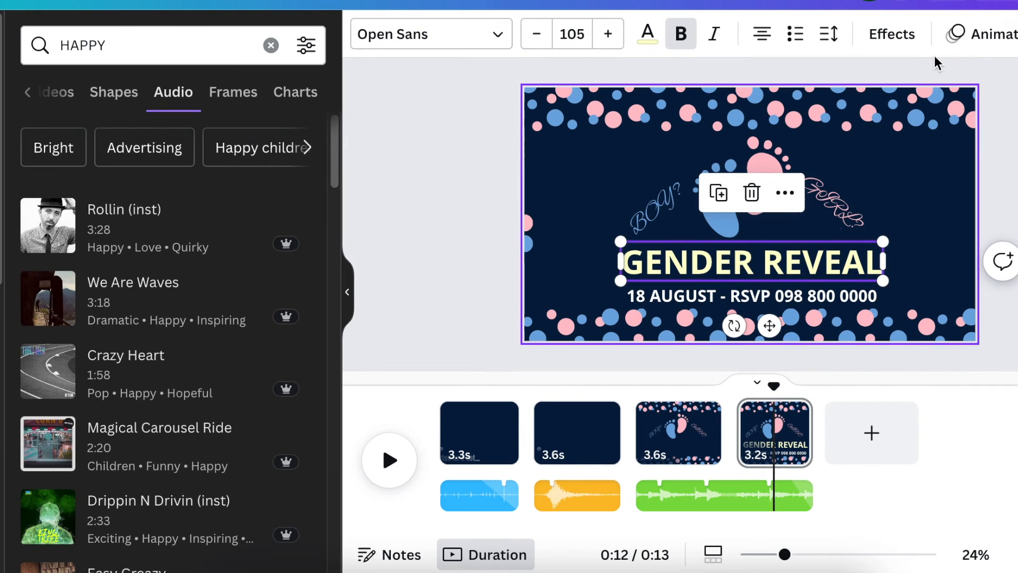
{"action": "left_click", "coordinate": [973, 34]}
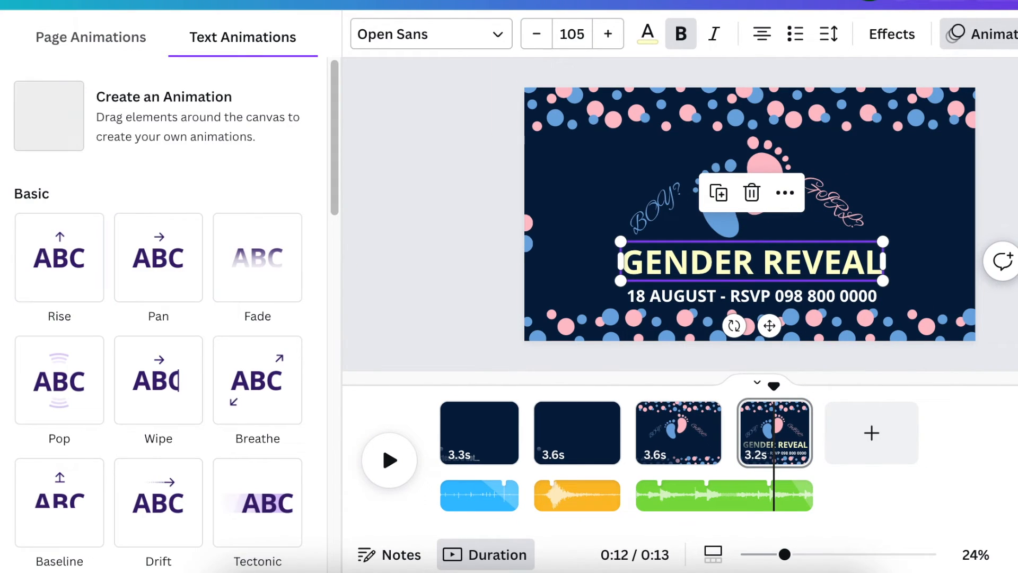
{"action": "left_click_drag", "start_coordinate": [330, 114], "coordinate": [318, 173]}
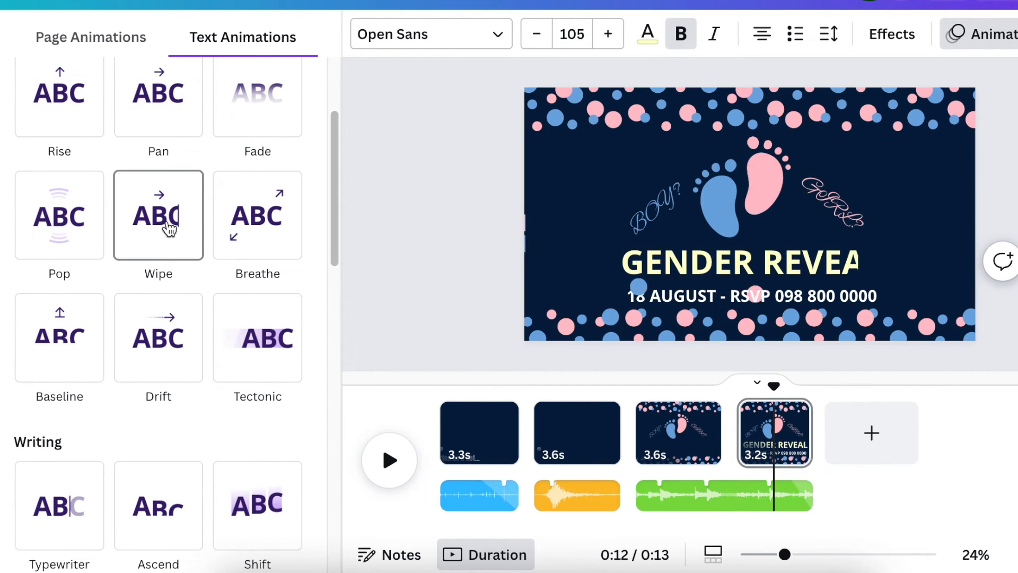
{"action": "left_click", "coordinate": [168, 229]}
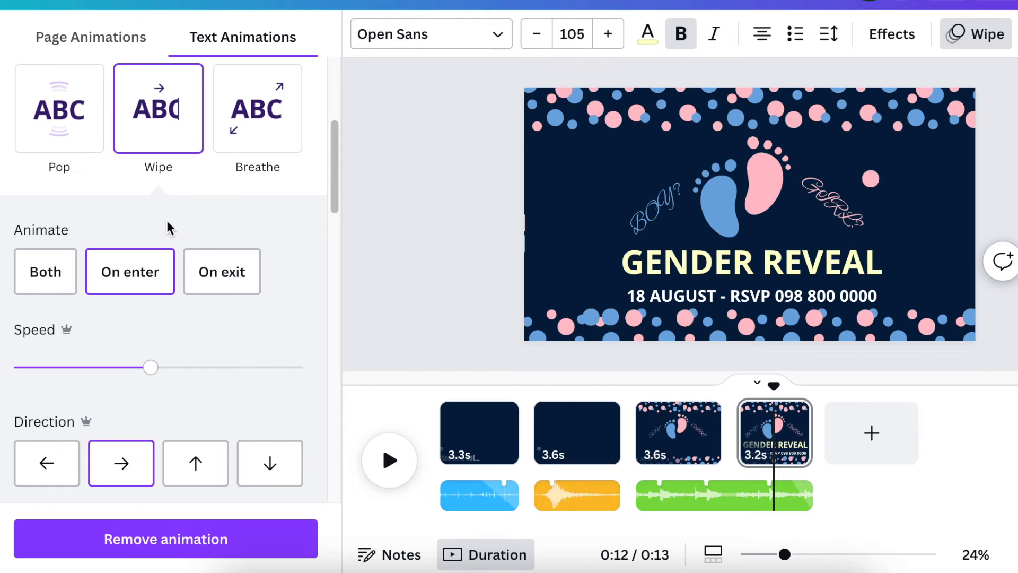
{"action": "left_click_drag", "start_coordinate": [122, 370], "coordinate": [64, 371]}
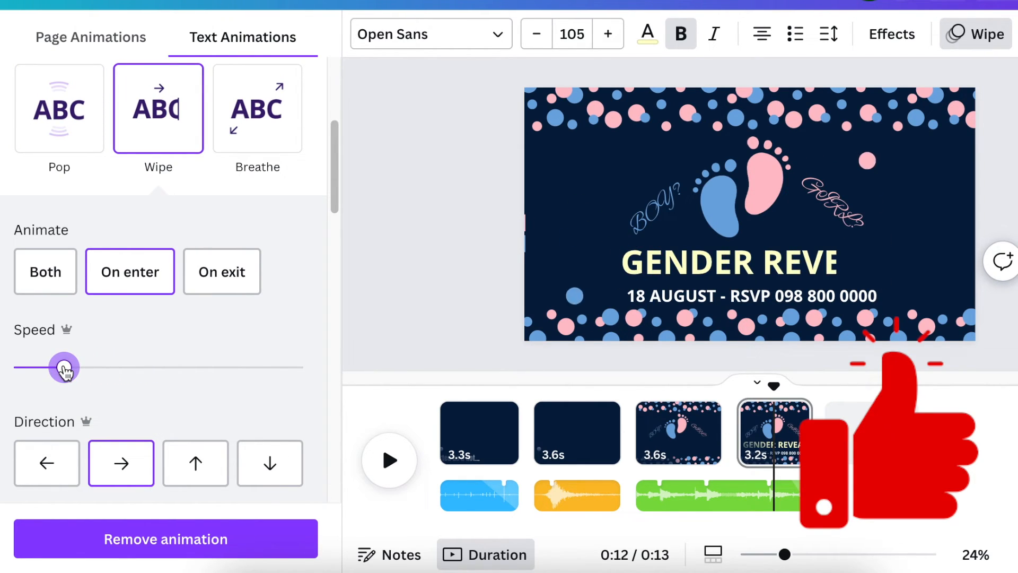
{"action": "left_click_drag", "start_coordinate": [47, 372], "coordinate": [40, 371]}
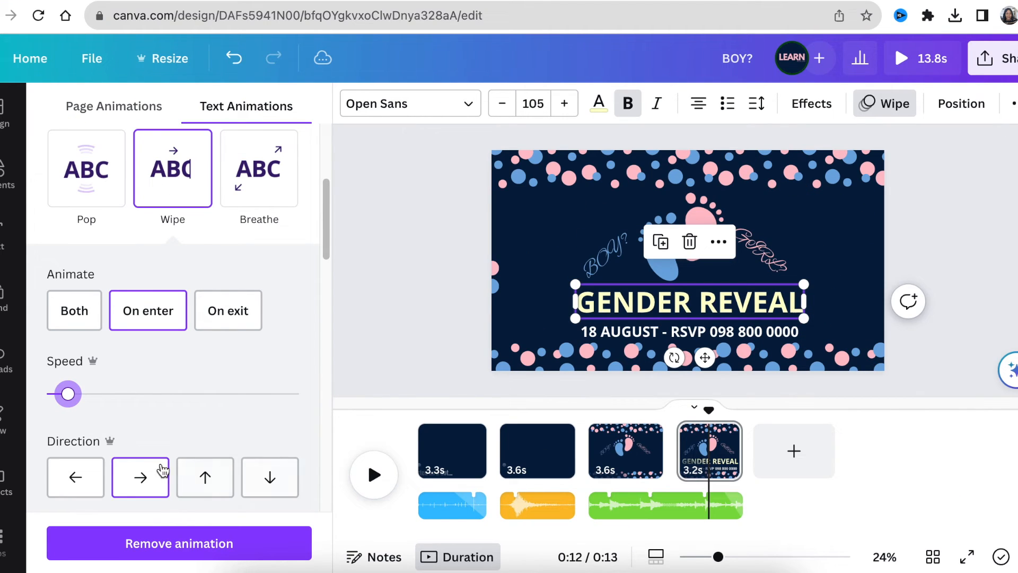
Apply the Wipe text animation to the date line on the fourth page.
{"action": "left_click", "coordinate": [753, 331]}
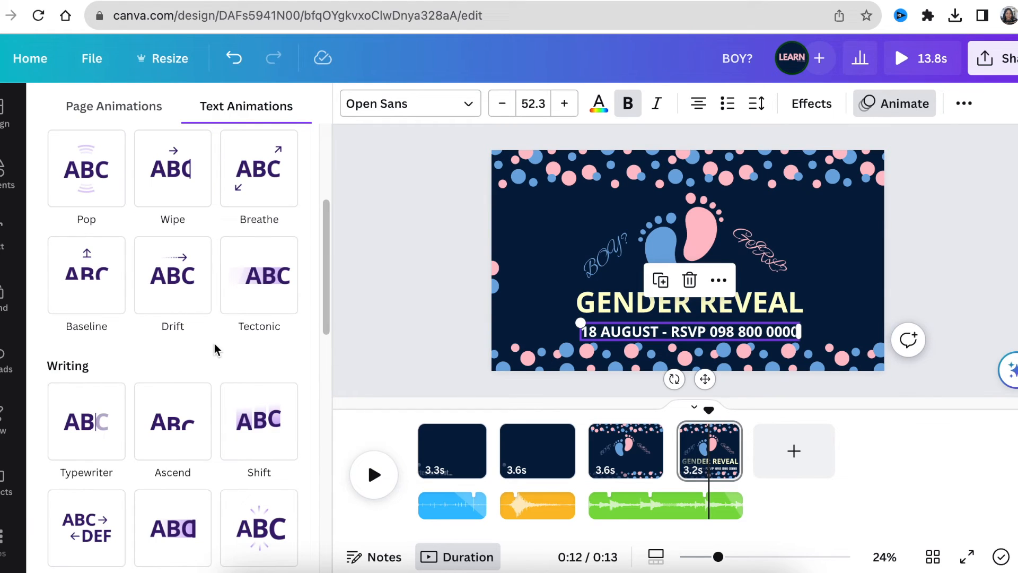
{"action": "left_click", "coordinate": [172, 169]}
Delete the leftover pink and blue dots from the fourth page and play it back.
{"action": "left_click", "coordinate": [705, 461]}
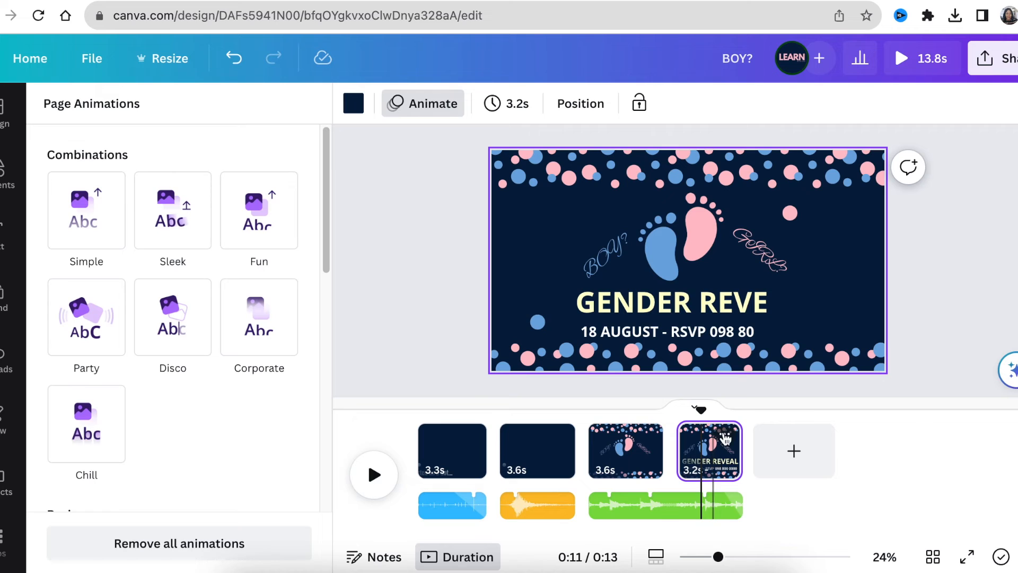
{"action": "left_click", "coordinate": [793, 214]}
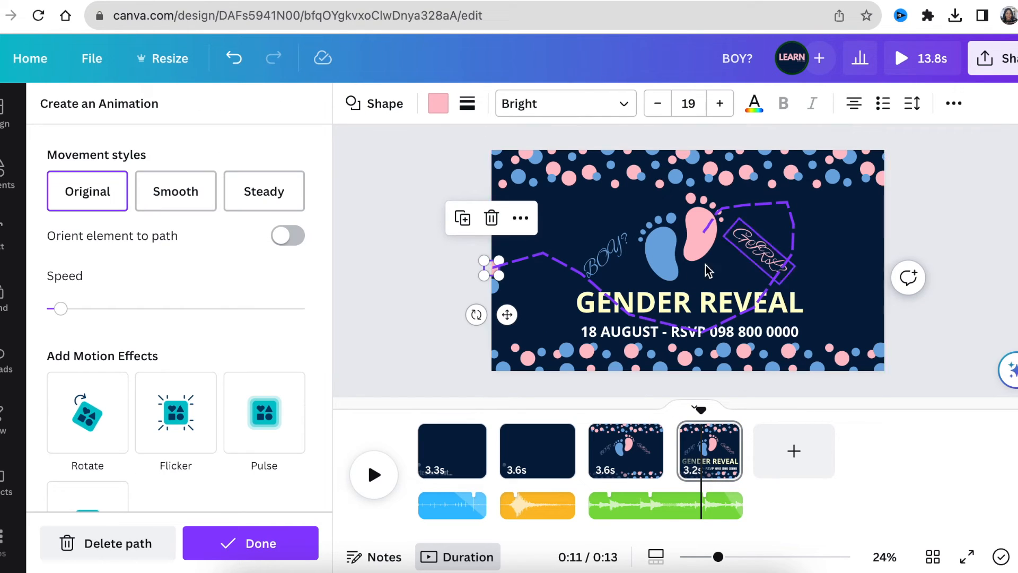
{"action": "left_click", "coordinate": [529, 308]}
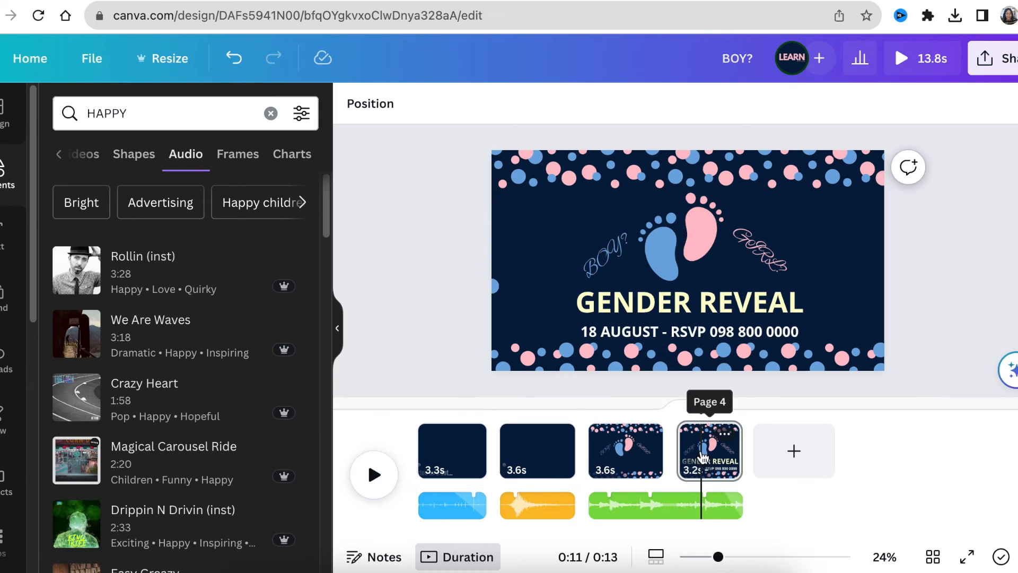
{"action": "left_click", "coordinate": [496, 287]}
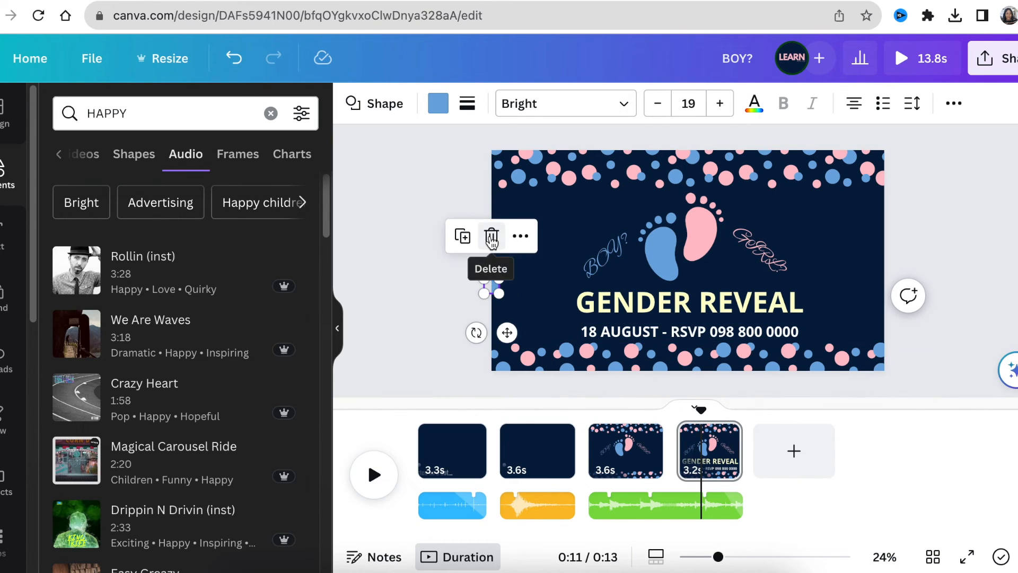
{"action": "left_click", "coordinate": [491, 236]}
{"action": "left_click_drag", "start_coordinate": [676, 412], "coordinate": [628, 410]}
{"action": "left_click", "coordinate": [369, 477]}
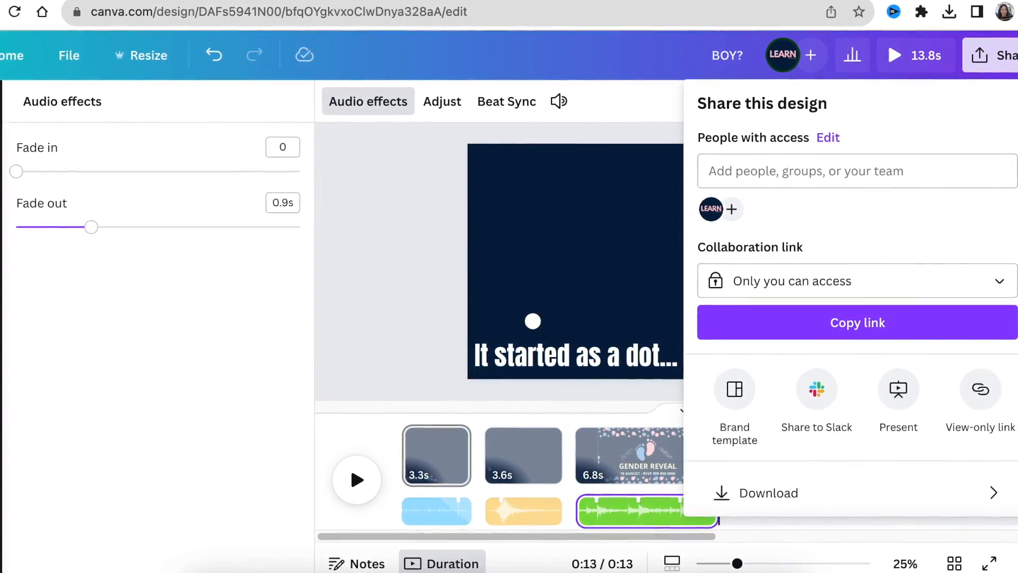
Download the design as an MP4 Video at 1080p quality.
{"action": "scroll", "coordinate": [869, 371], "scroll_direction": "down", "scroll_amount": 2}
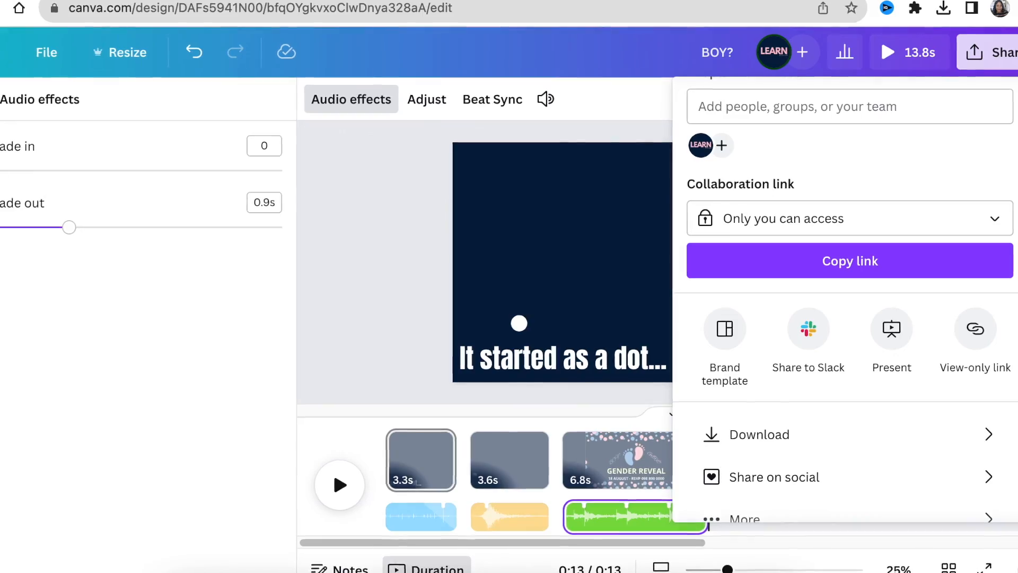
{"action": "scroll", "coordinate": [870, 371], "scroll_direction": "down", "scroll_amount": 1}
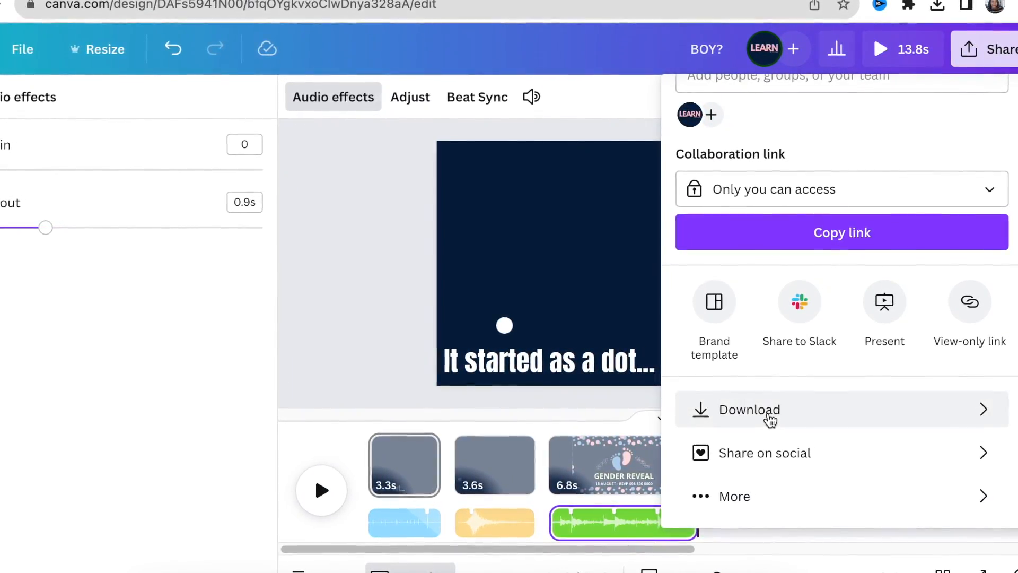
{"action": "left_click", "coordinate": [765, 416]}
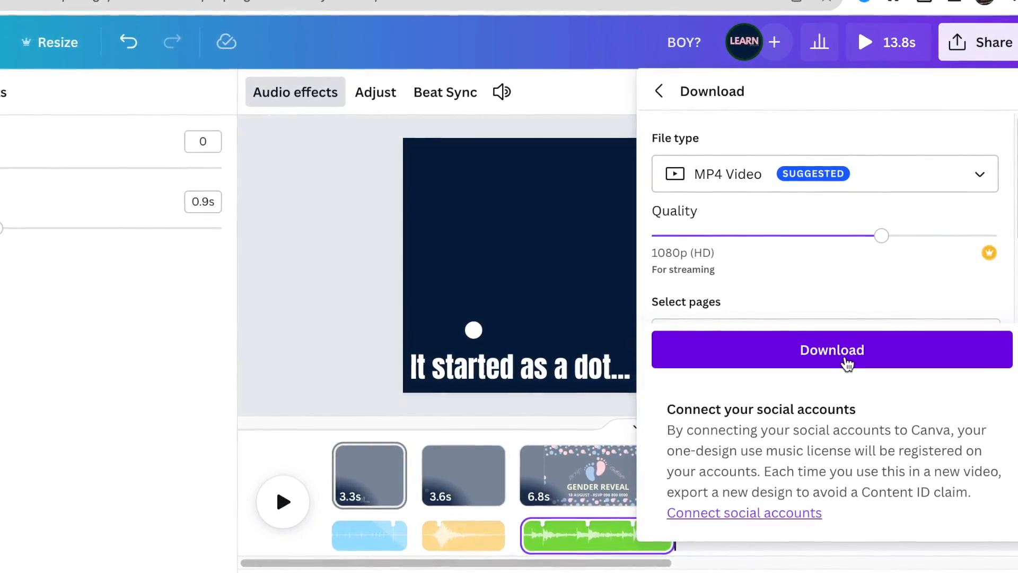
{"action": "left_click", "coordinate": [845, 362]}
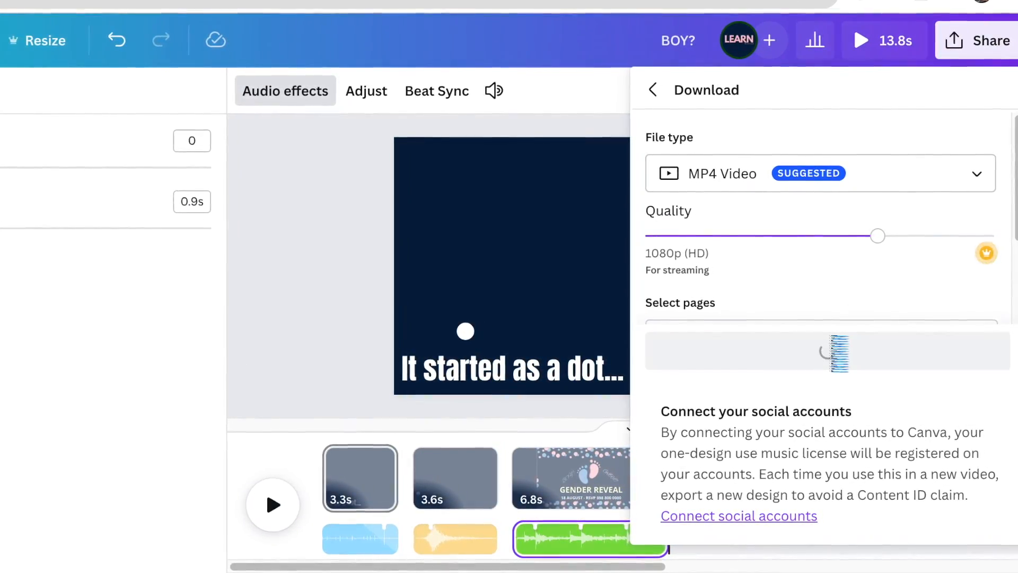